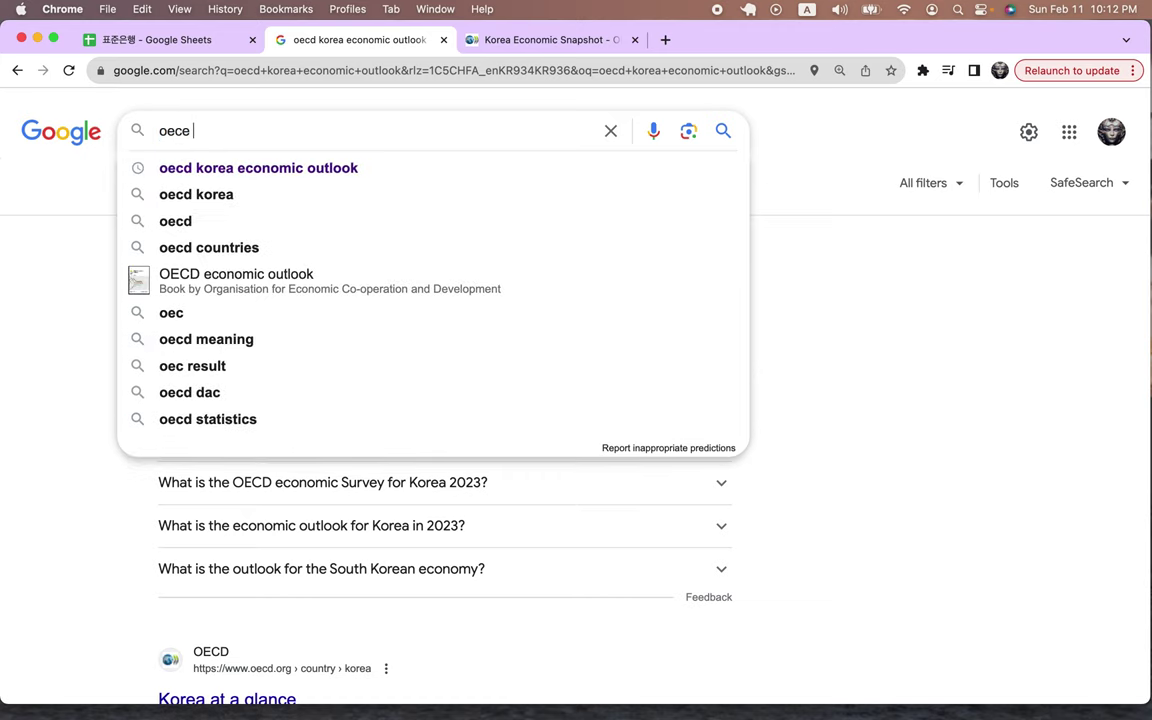
Search Google for "oecd korea japan gdp growth 2023" and show the image results
key(BackSpace)
text(d)
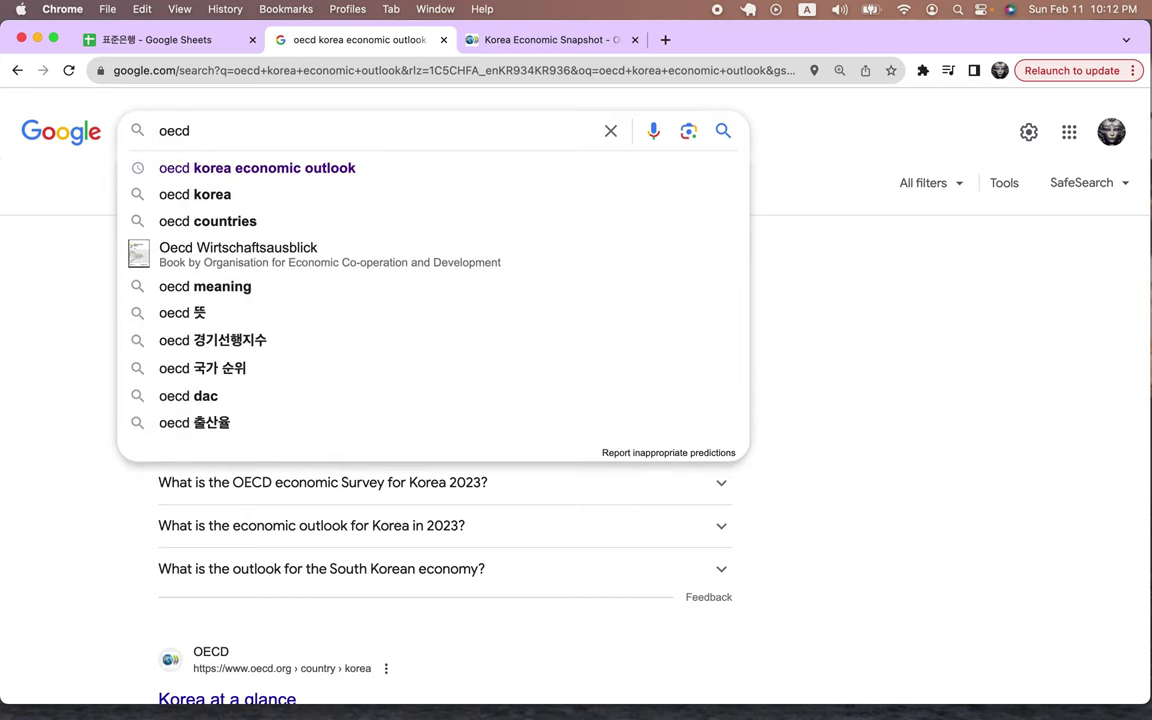
text( korea)
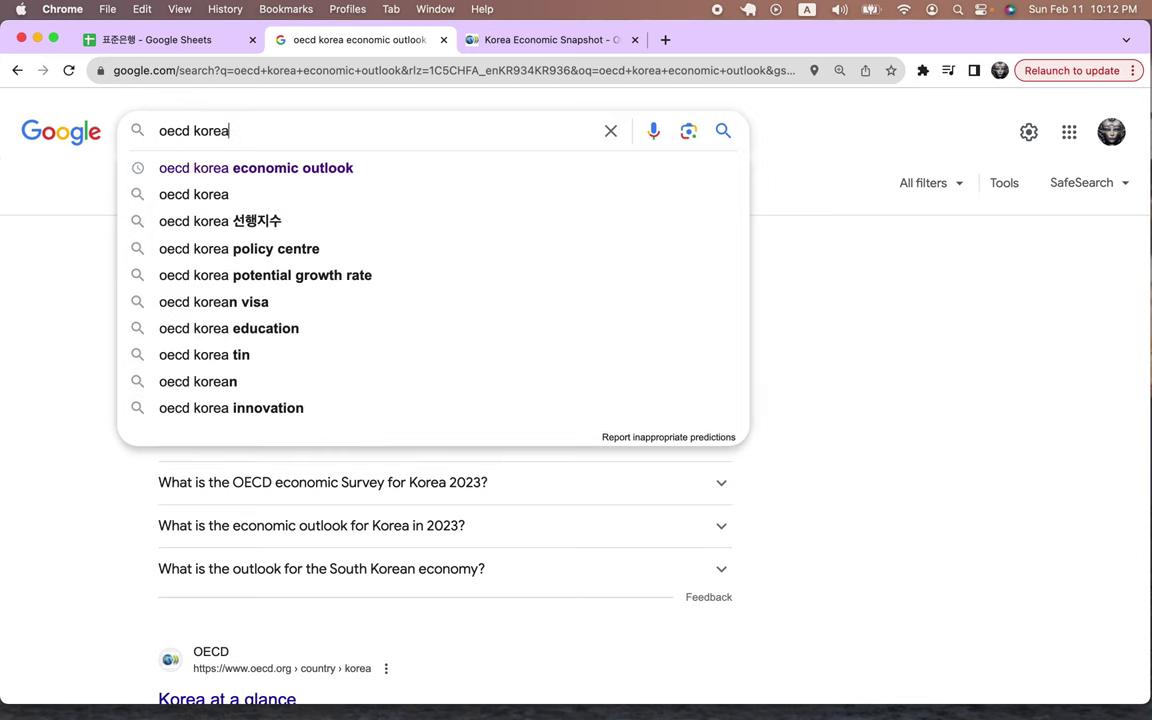
text( japan)
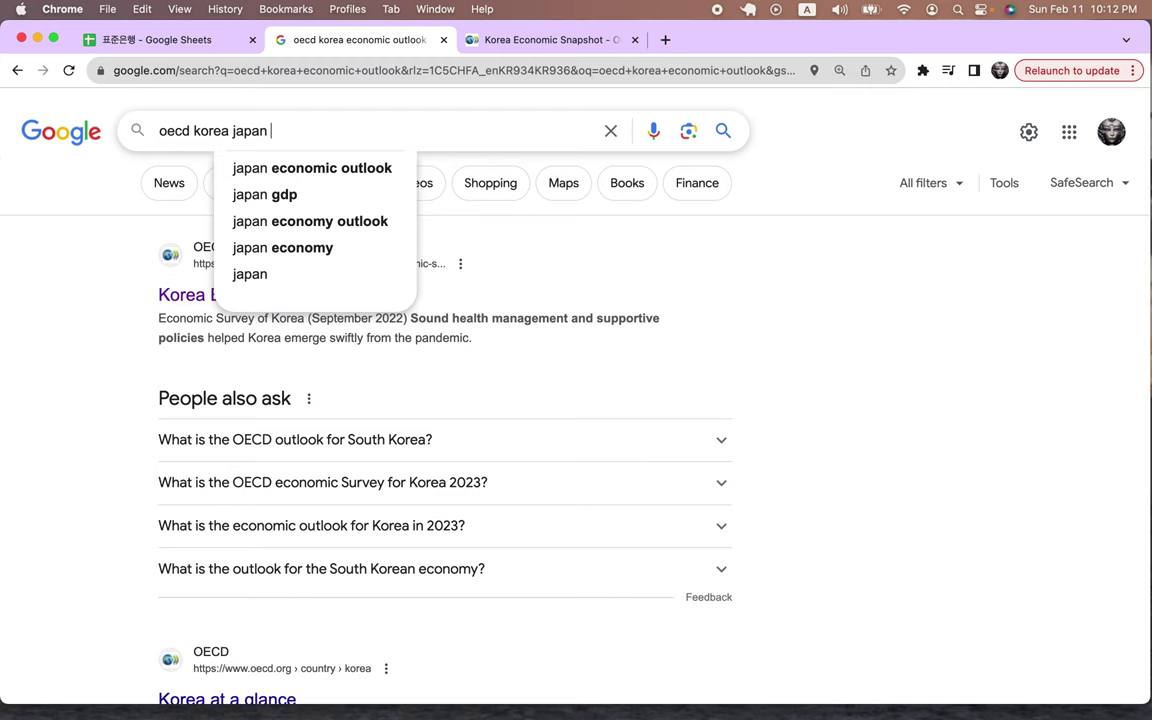
text( gdp g)
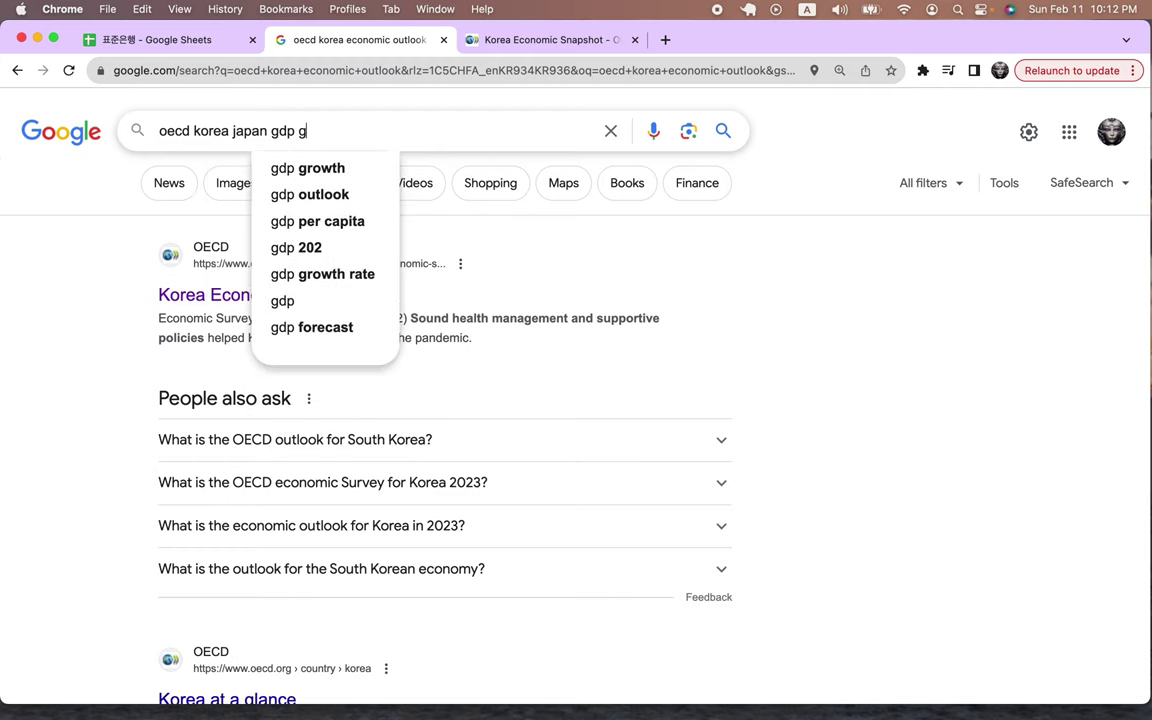
text(rowth 2023)
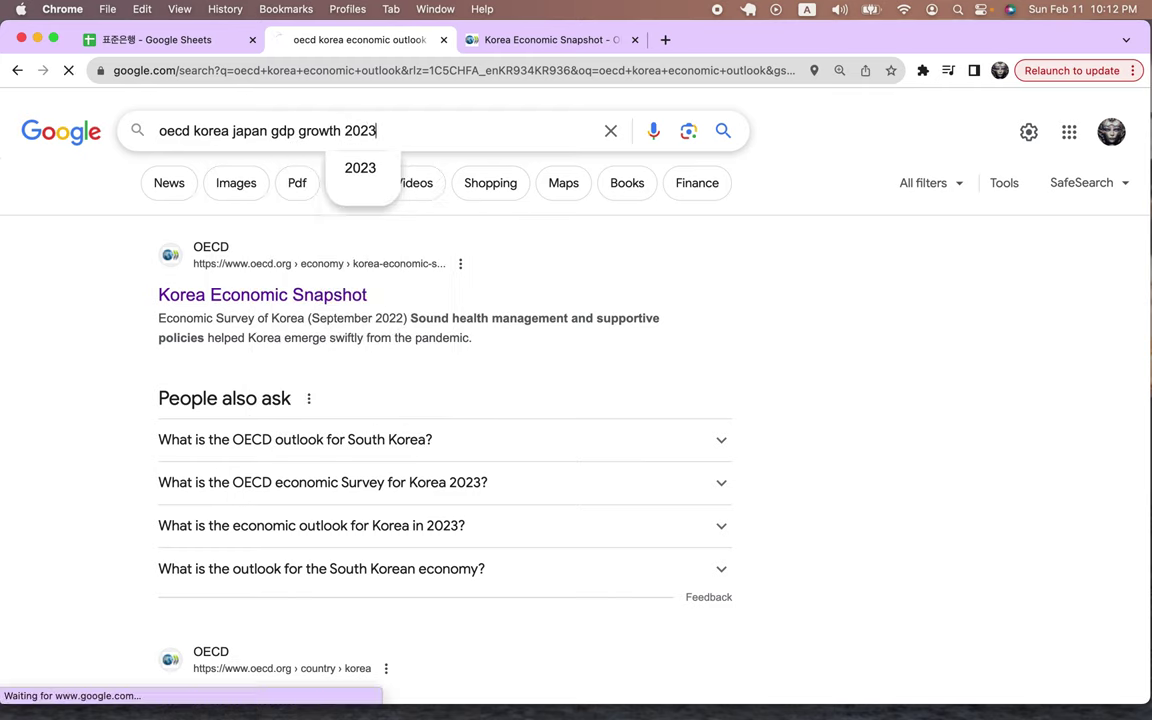
key(Return)
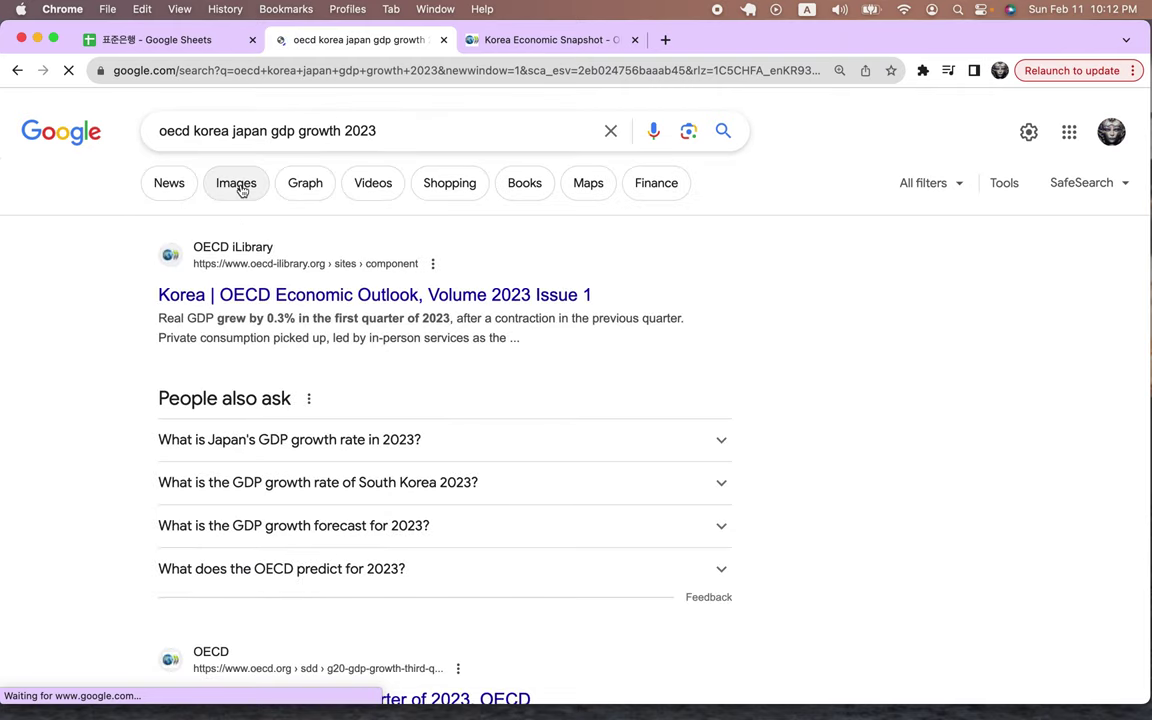
click(236, 185)
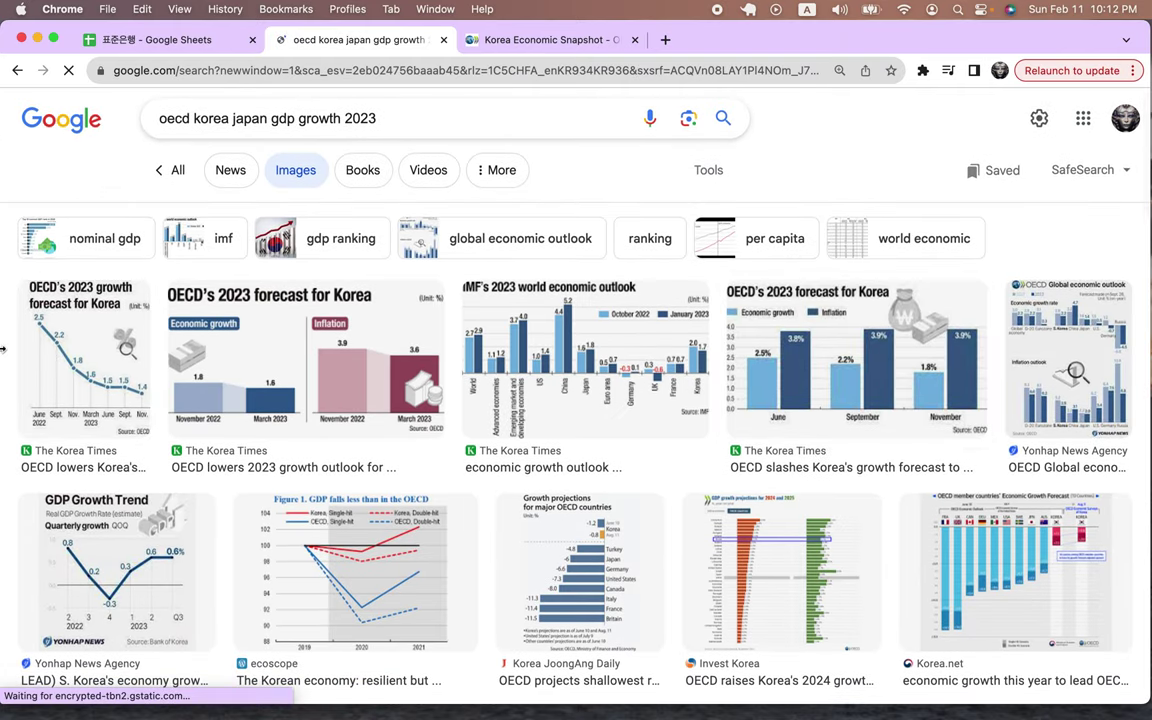
View the Korea Times charts of the OECD's 2023 growth forecast for Korea and the IMF's 2023 world economic outlook, closing the preview
click(47, 325)
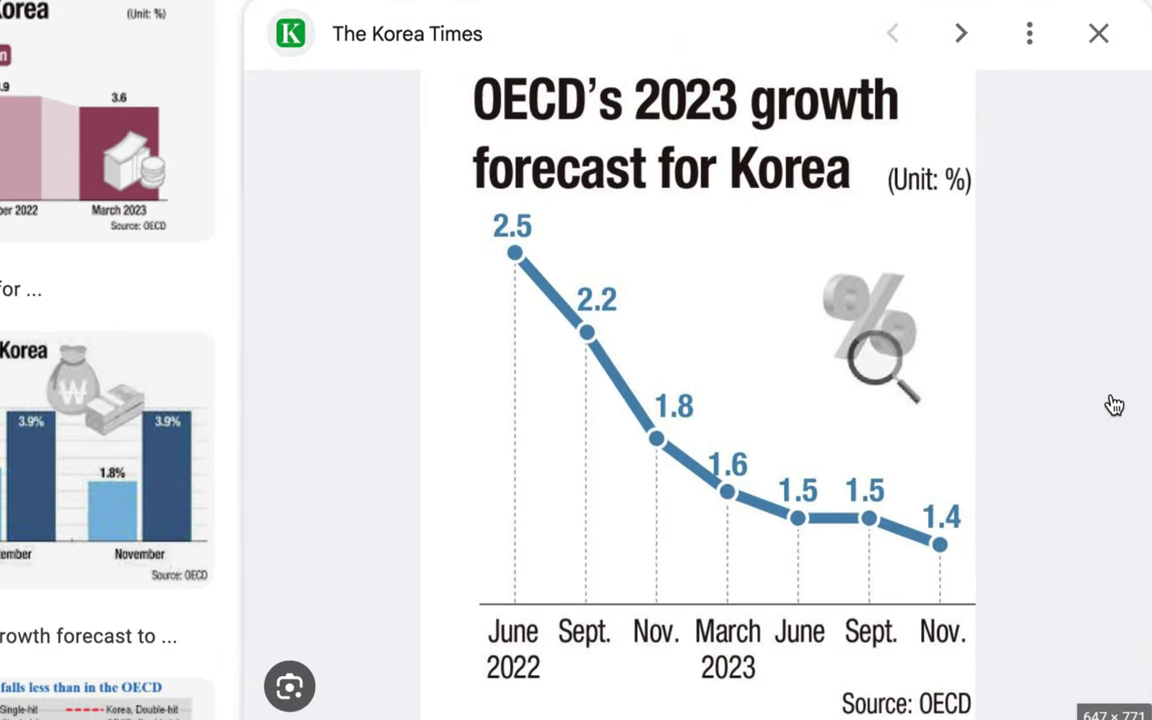
scroll(1111, 419, down, 1)
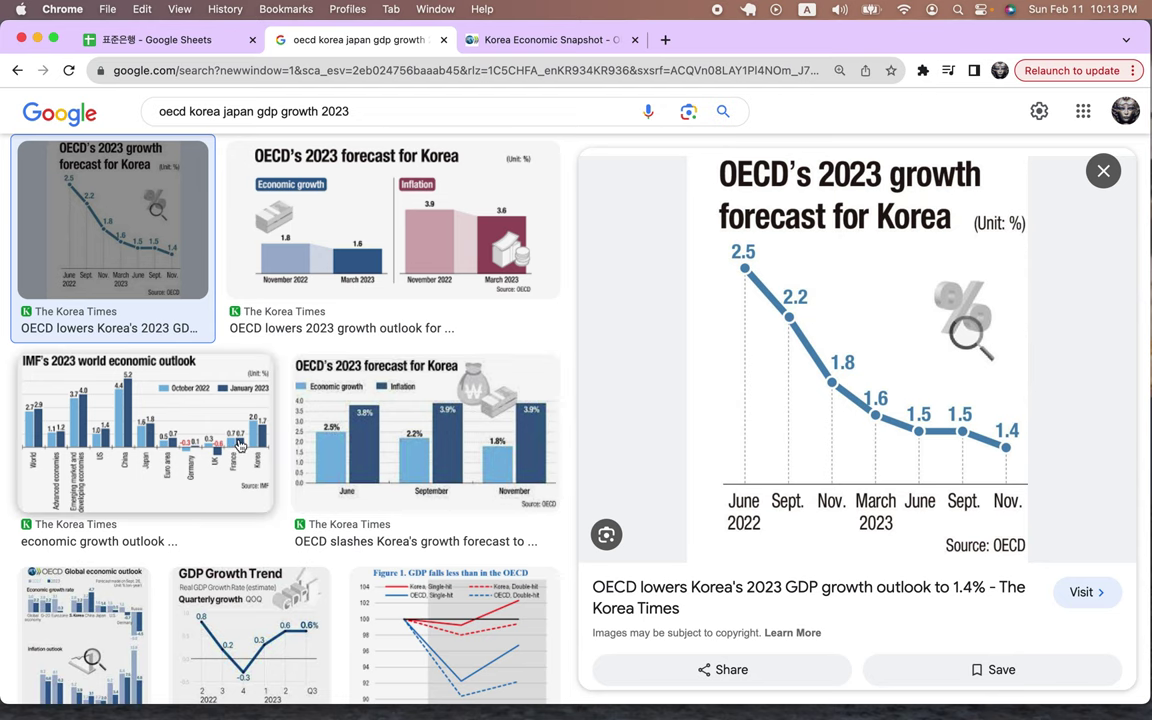
click(240, 445)
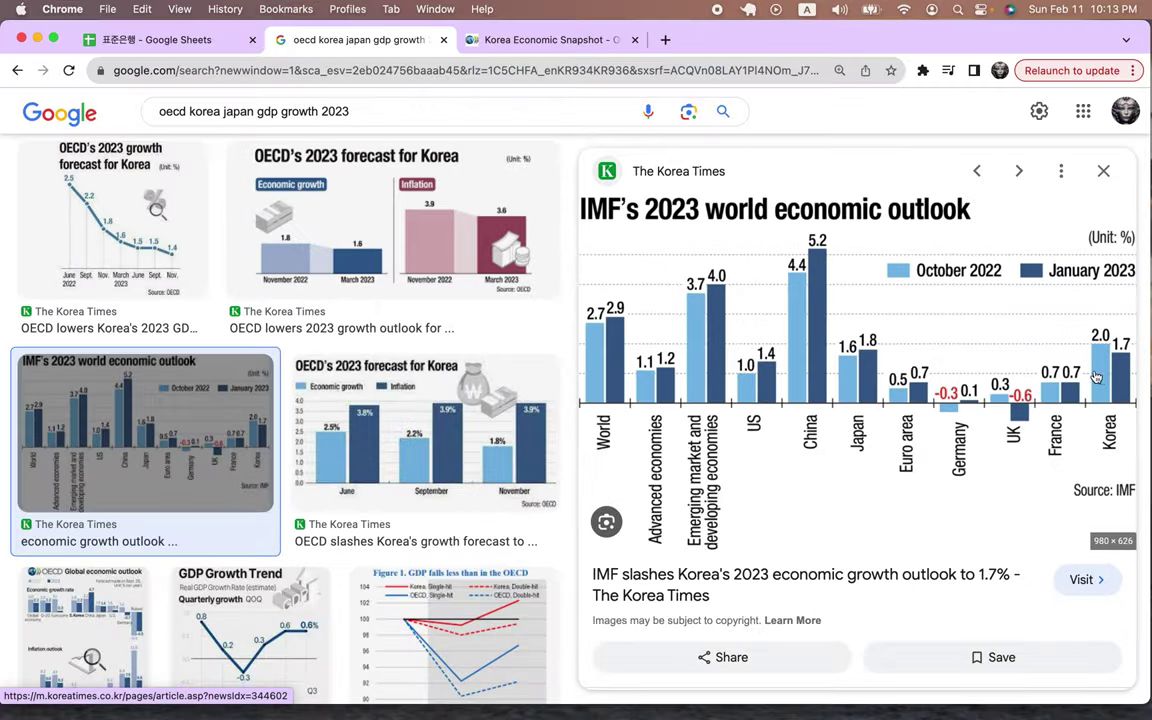
scroll(433, 453, down, 3)
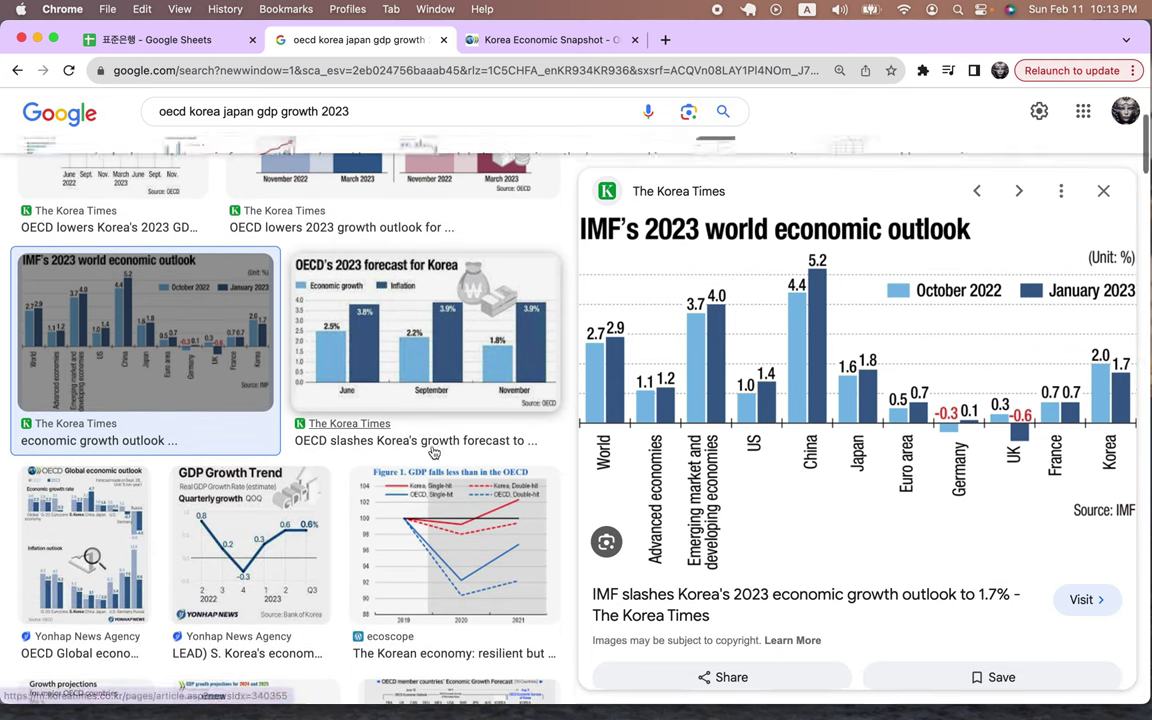
scroll(433, 453, up, 5)
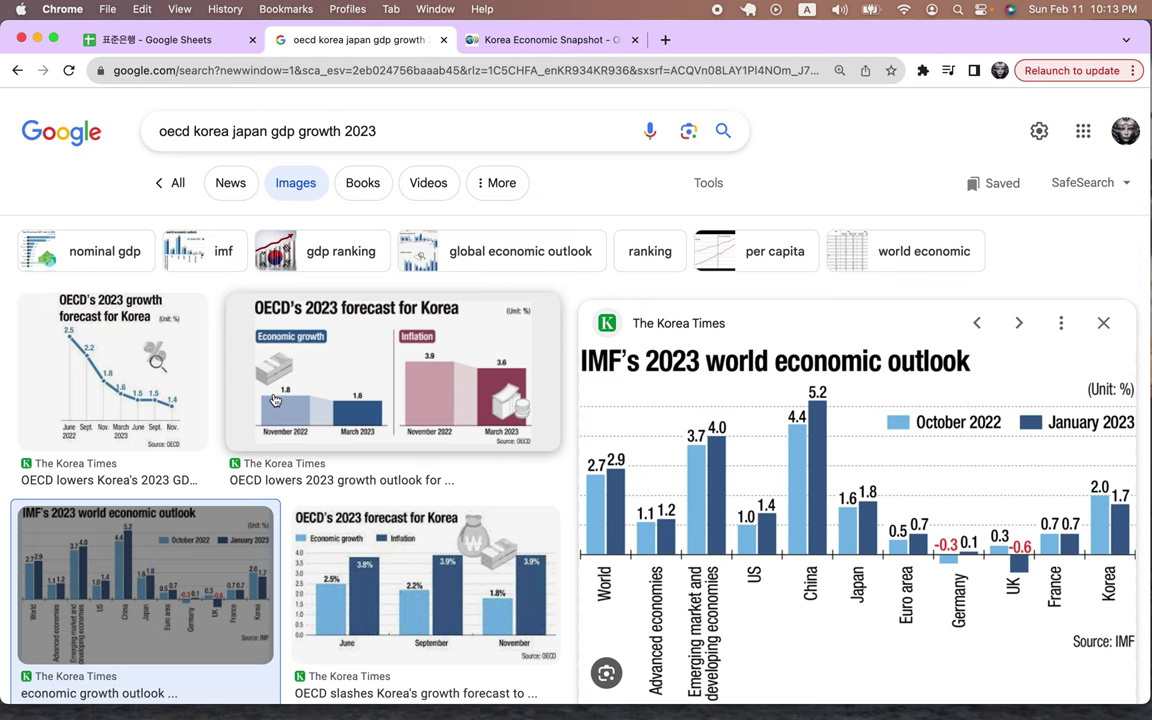
scroll(275, 400, down, 2)
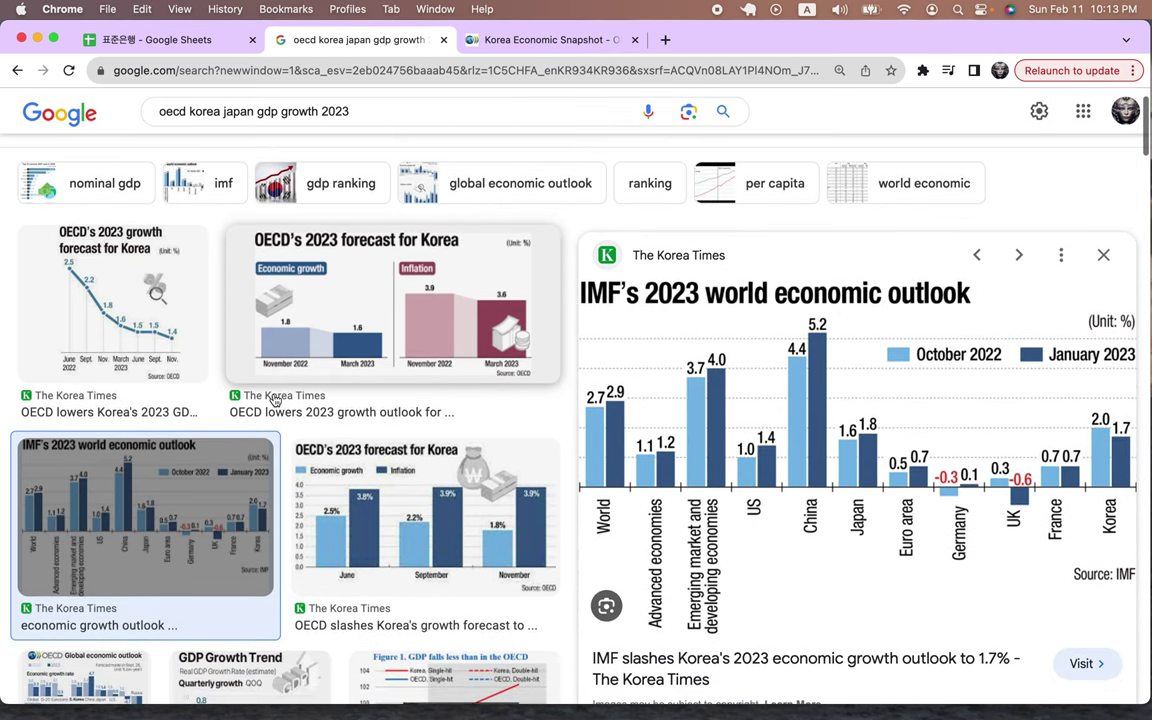
click(1104, 256)
Find the Korea Economic Institute chart comparing Korea's and Japan's per capita income, examine it and close the preview
scroll(797, 357, down, 5)
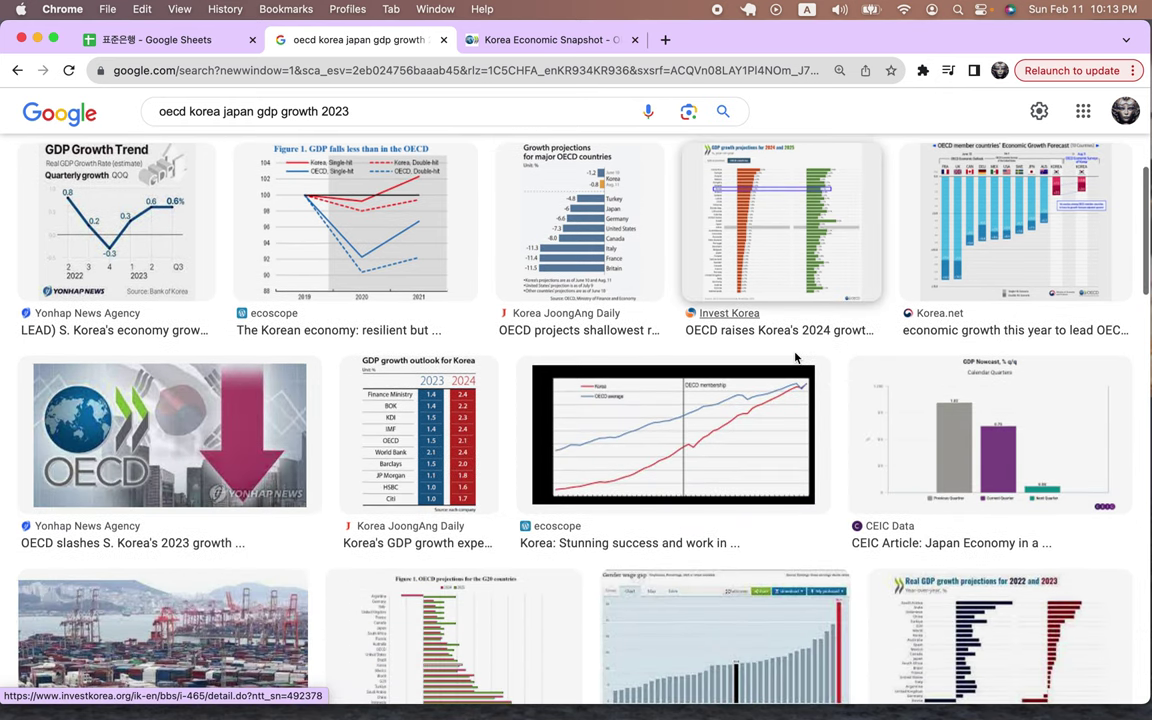
scroll(797, 357, down, 9)
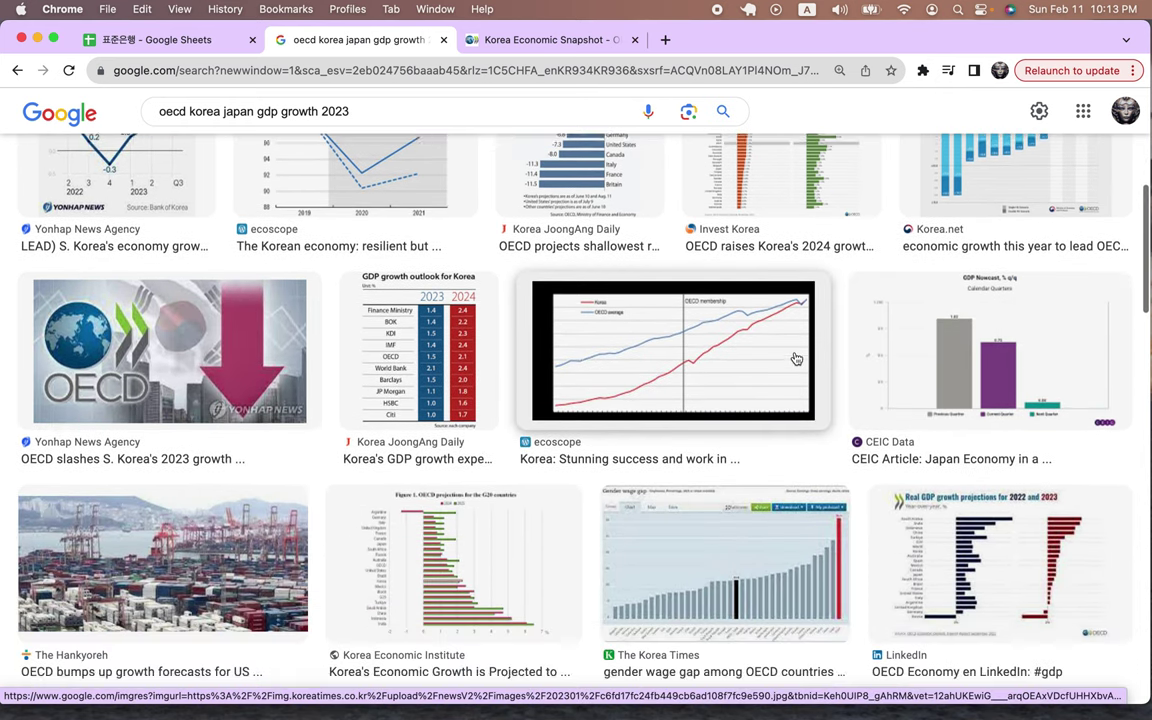
scroll(797, 357, down, 1)
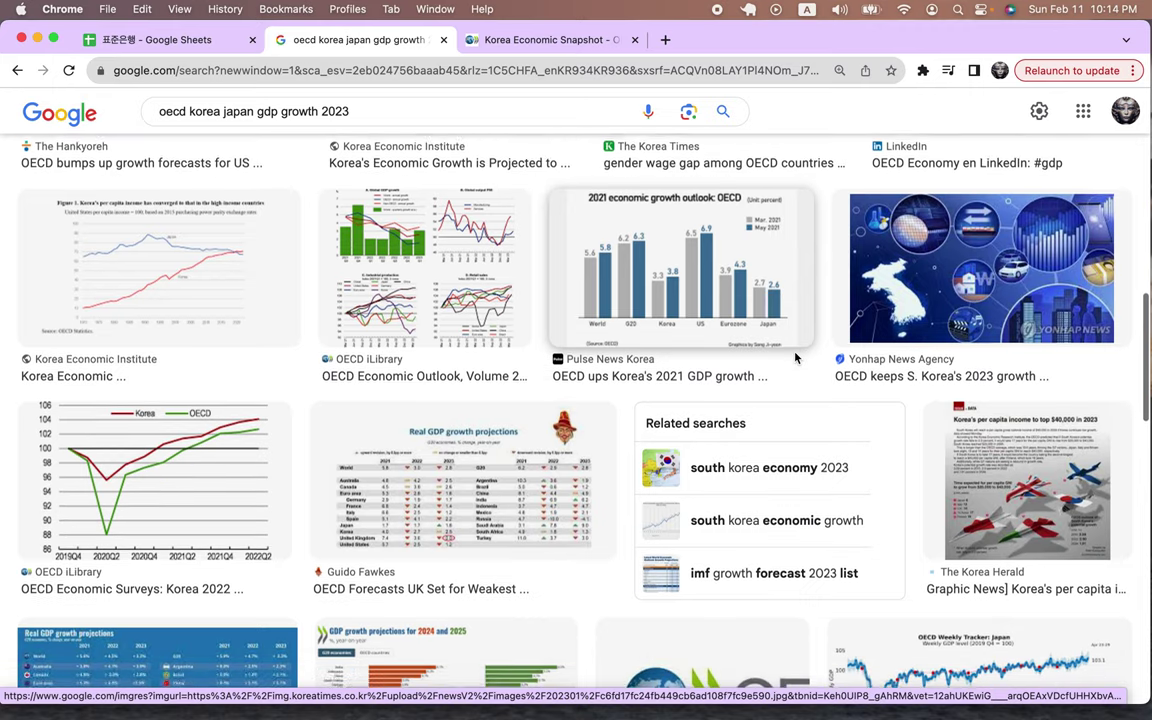
click(238, 253)
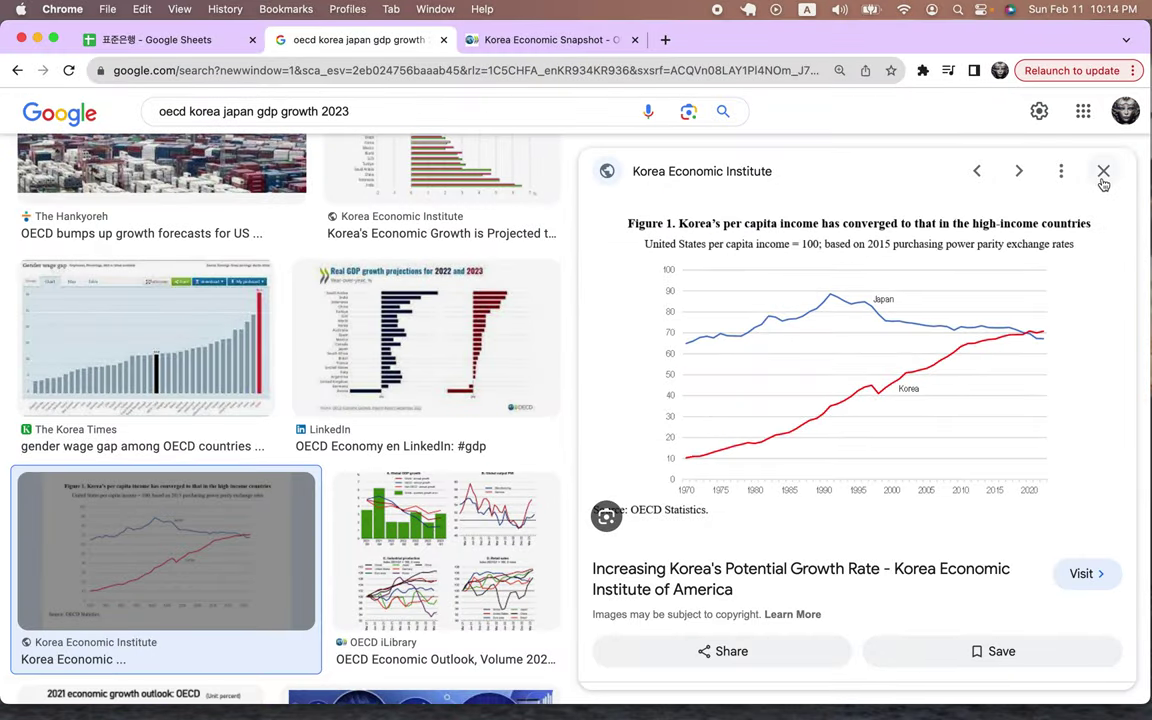
click(1094, 90)
Browse further through the image results and open the S&P Global chart of South Korea's PMI and New Export Orders Index
scroll(694, 516, down, 5)
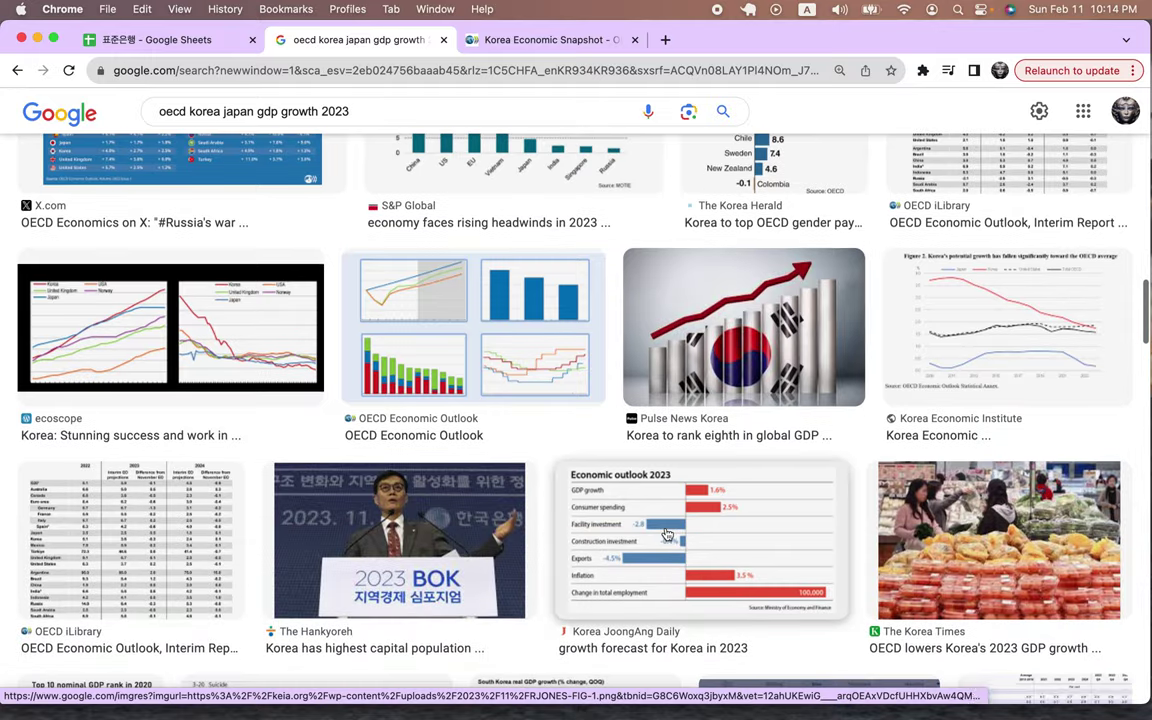
scroll(667, 535, down, 3)
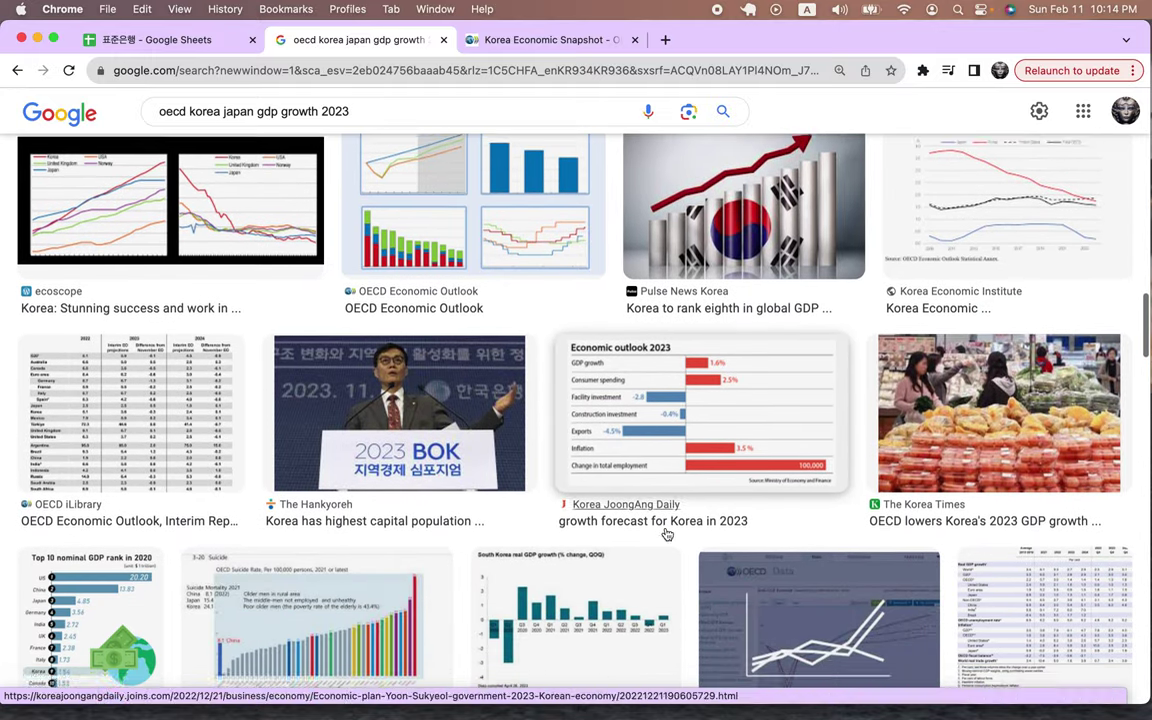
scroll(667, 535, down, 5)
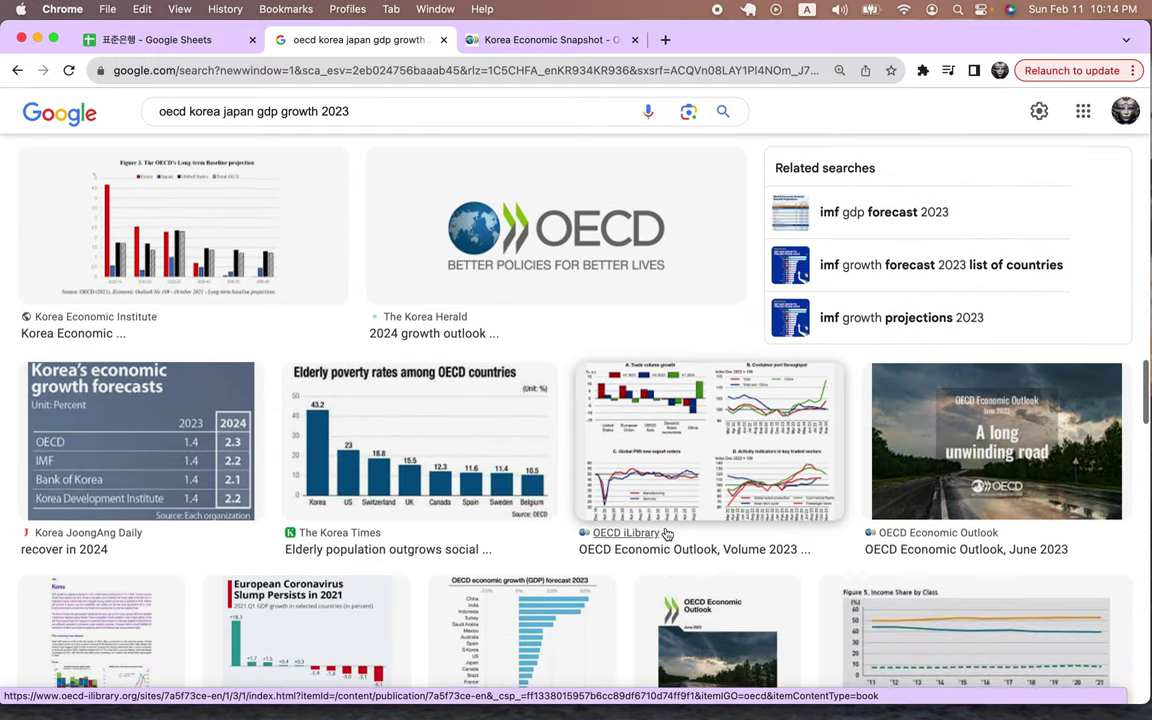
scroll(667, 535, down, 5)
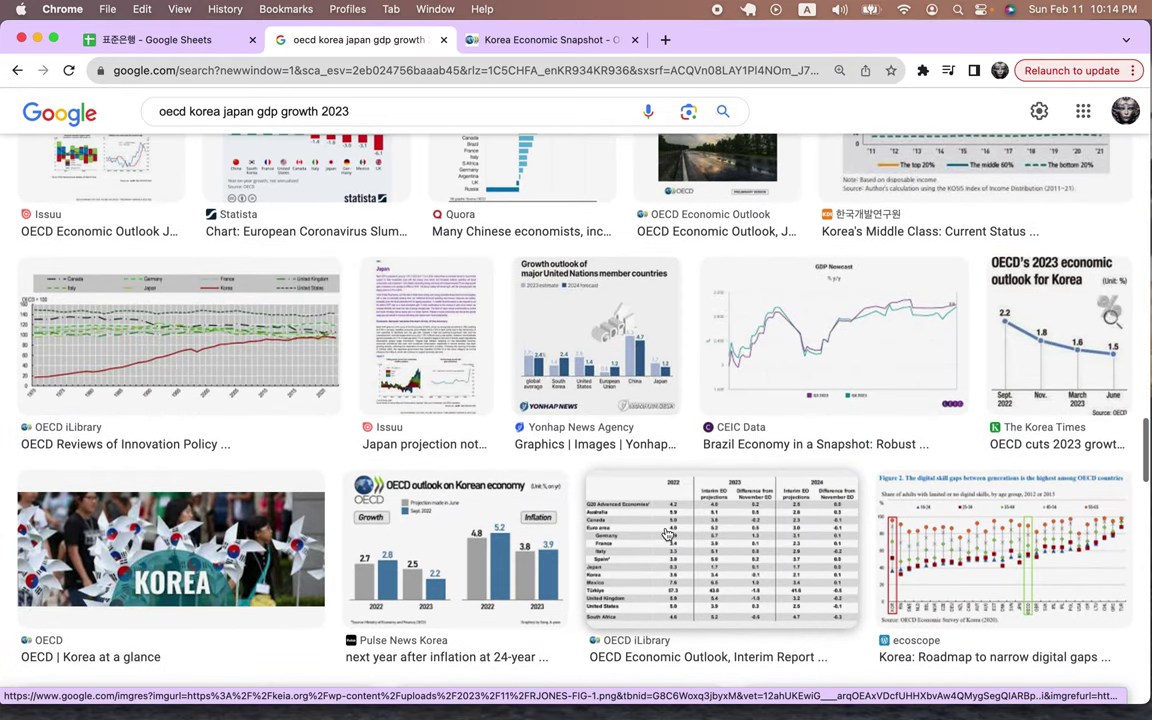
scroll(667, 535, down, 6)
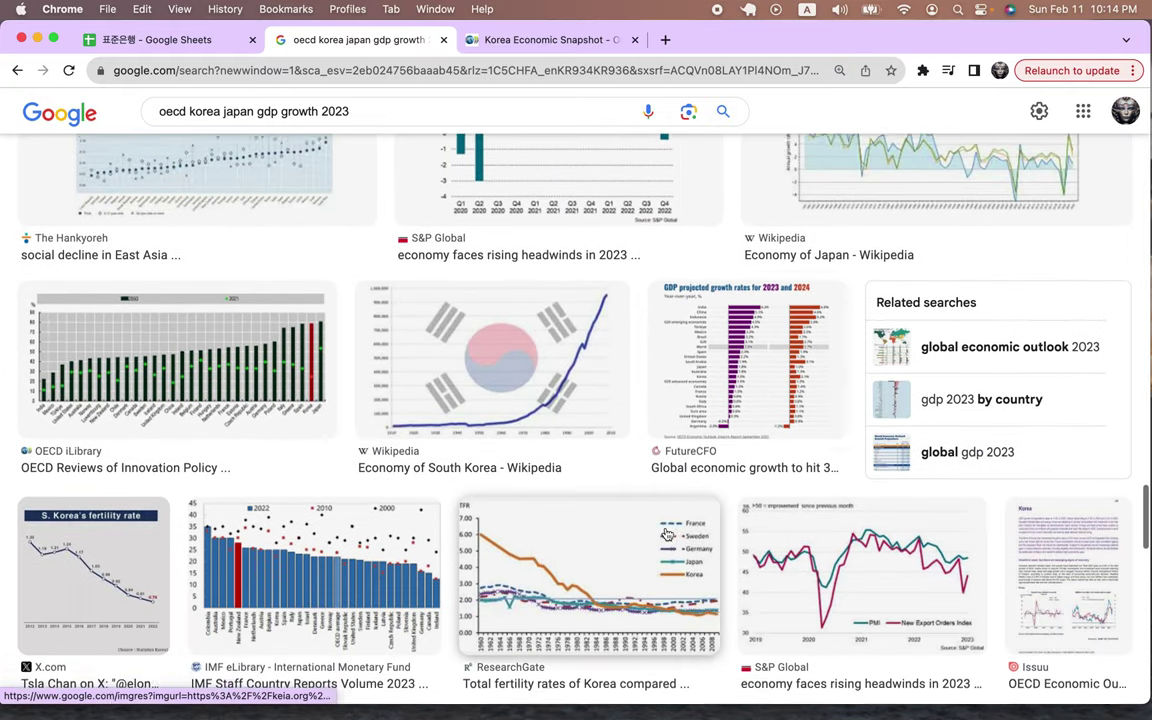
scroll(667, 535, down, 2)
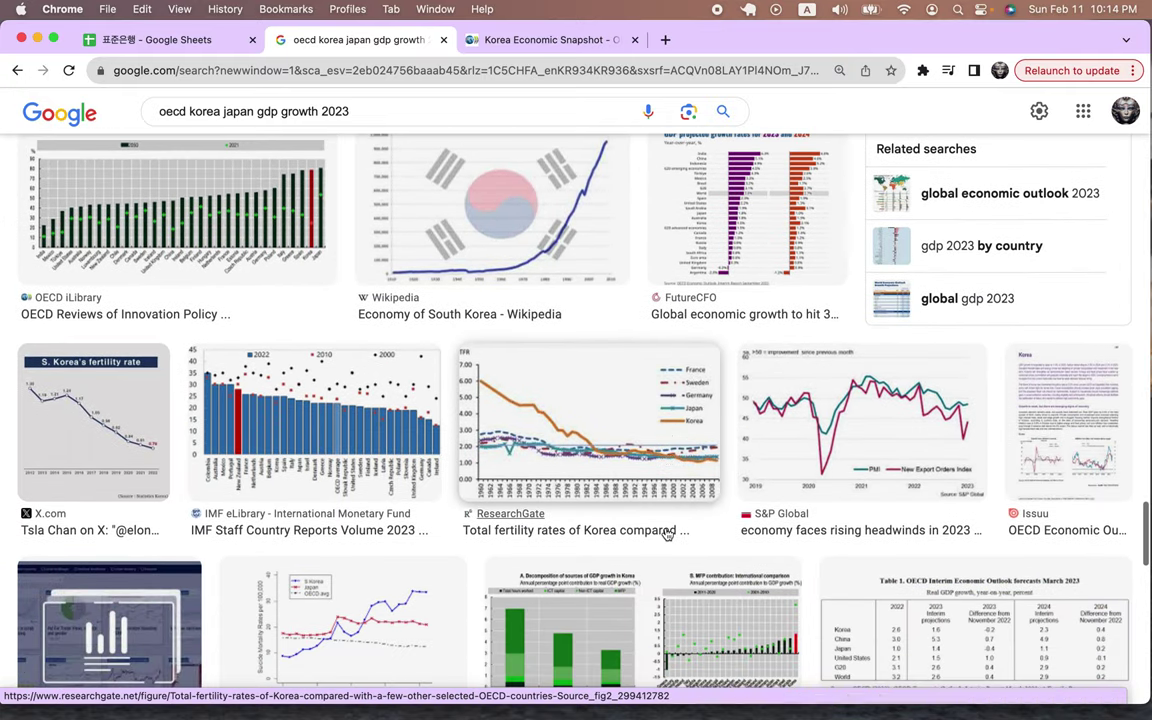
click(927, 441)
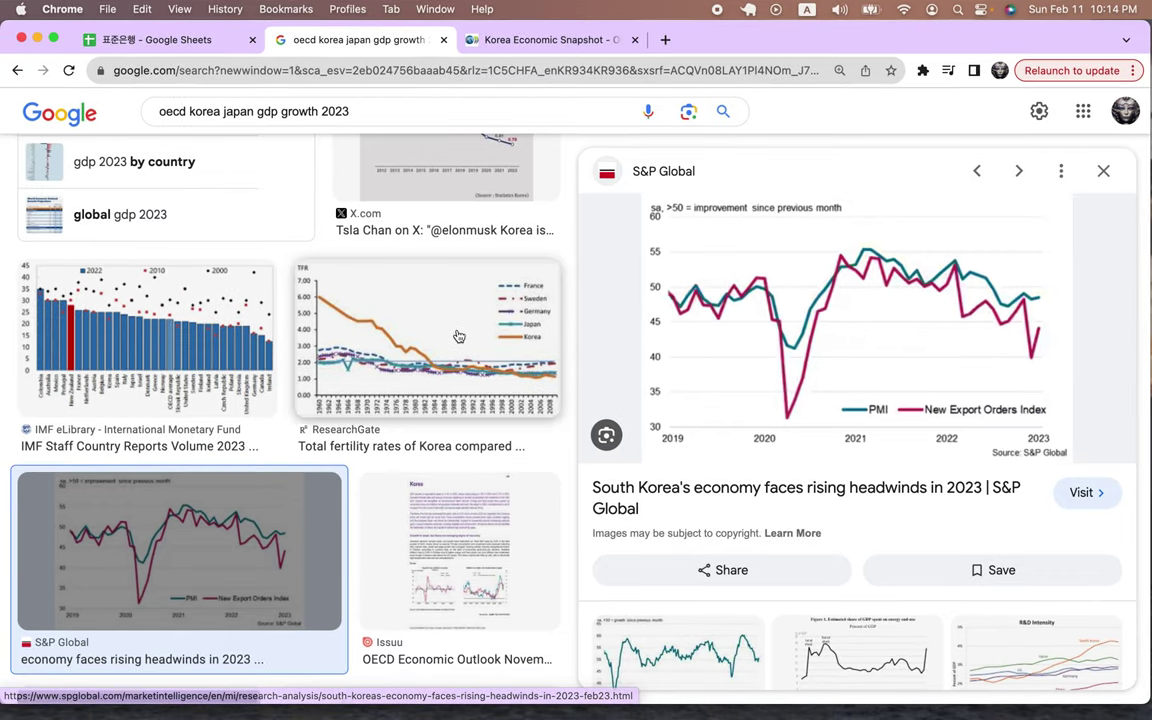
Examine the ResearchGate chart comparing Korea's total fertility rates with other OECD countries, look through further results and close the preview
click(182, 350)
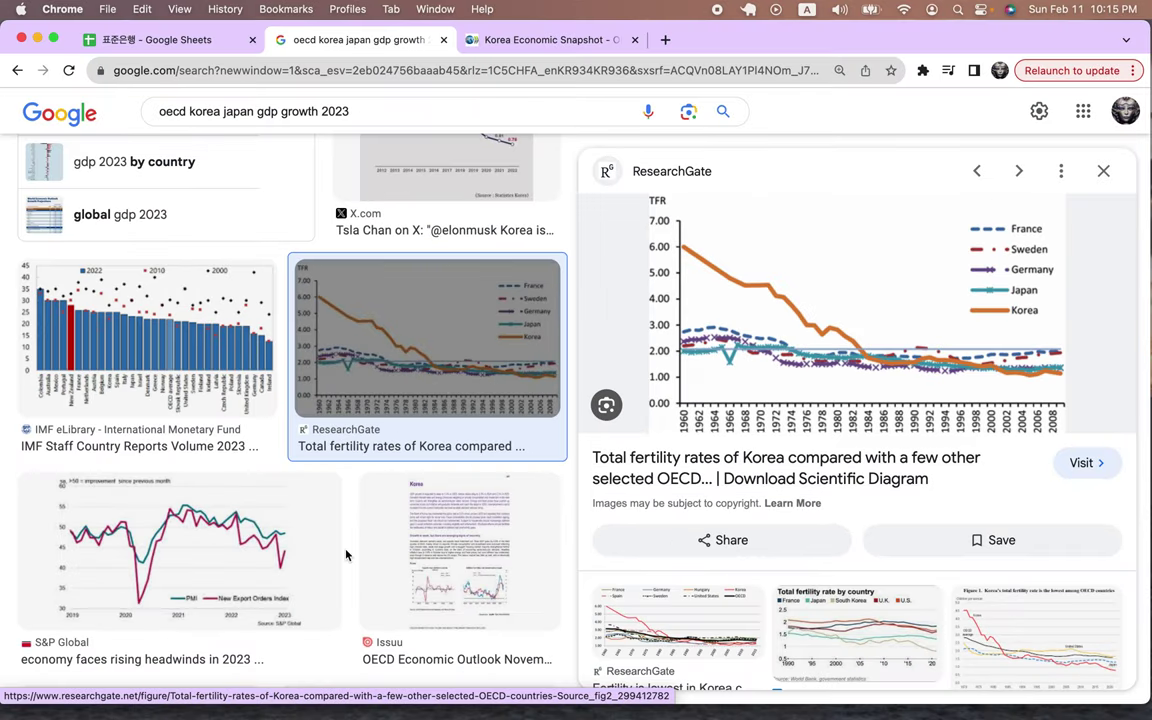
scroll(310, 493, down, 5)
scroll(344, 543, down, 4)
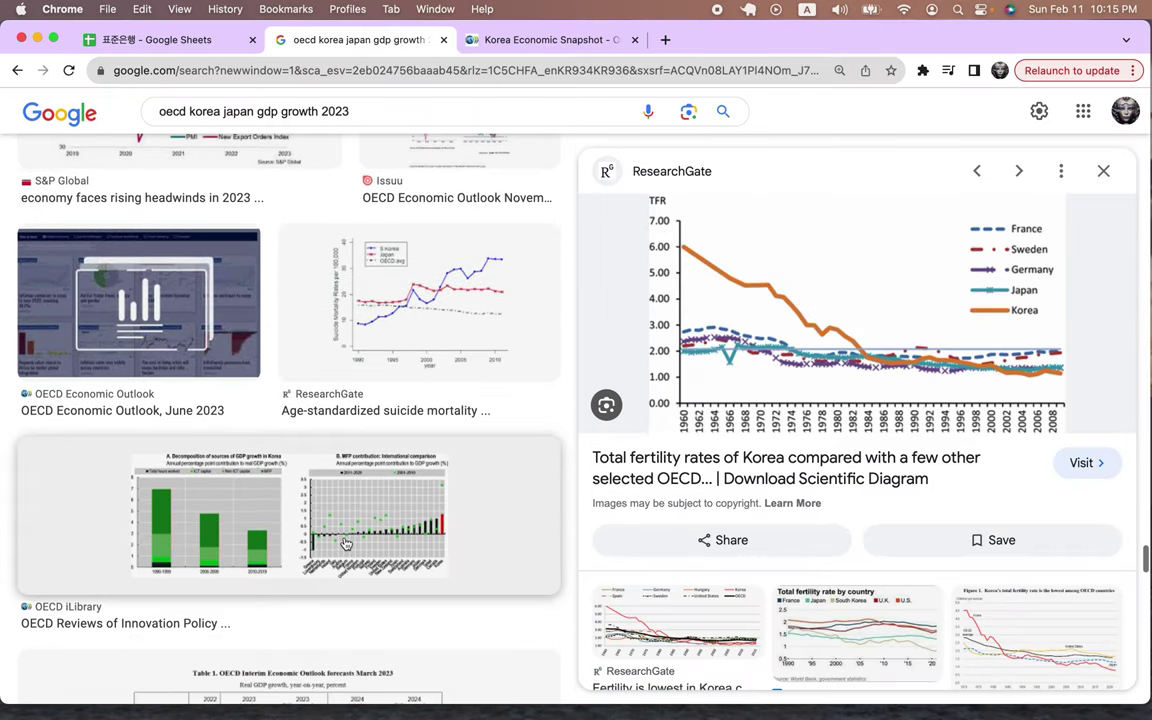
scroll(344, 541, down, 8)
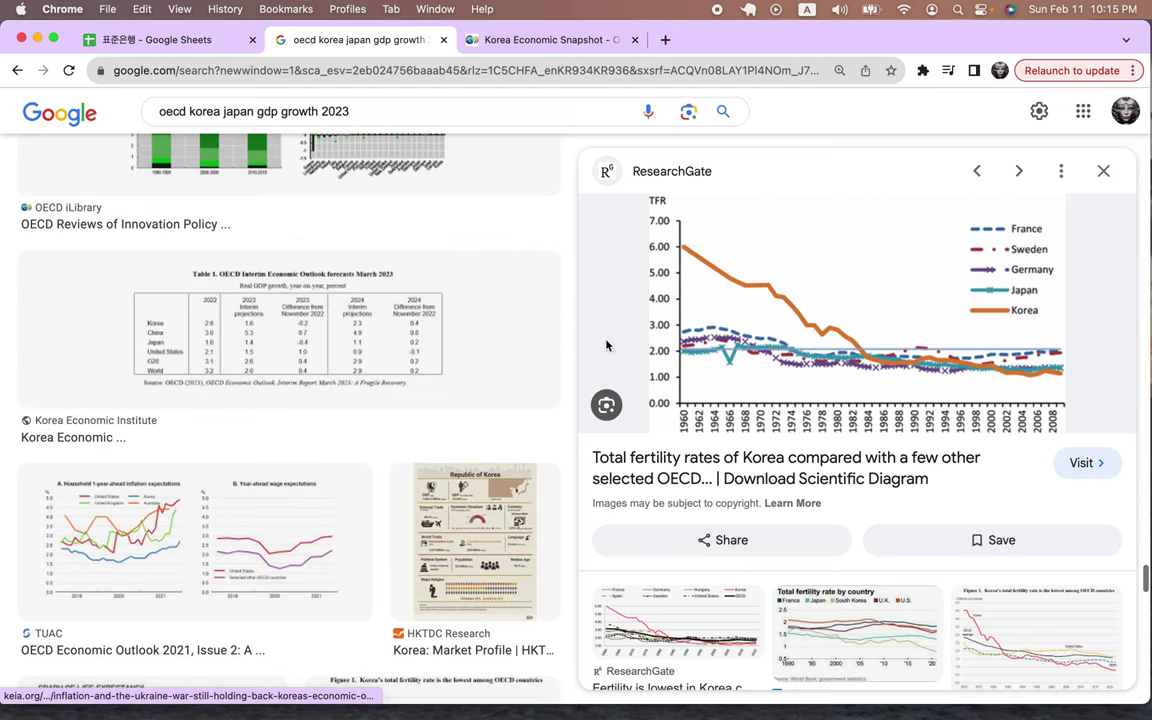
click(1103, 171)
Switch to the 표준은행 Google Sheets spreadsheet, insert "(3)" before "And" in the row 2 text, and highlight that sentence's key phrases
click(160, 40)
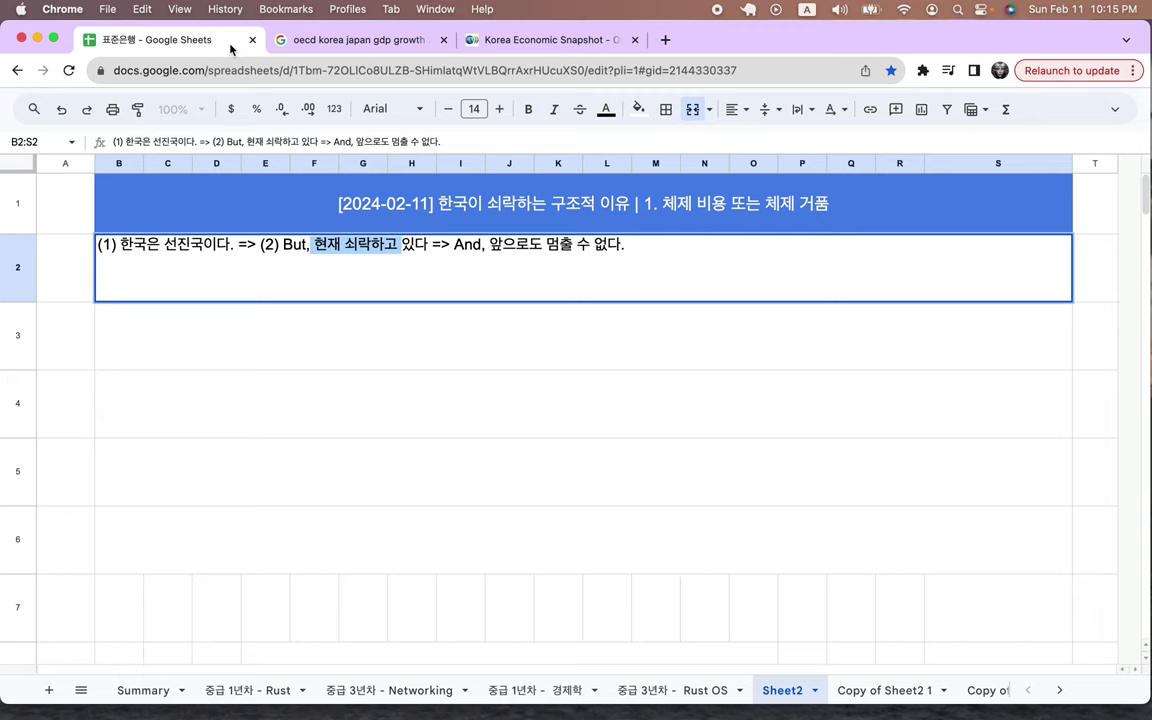
click(328, 349)
click(458, 298)
double_click(490, 273)
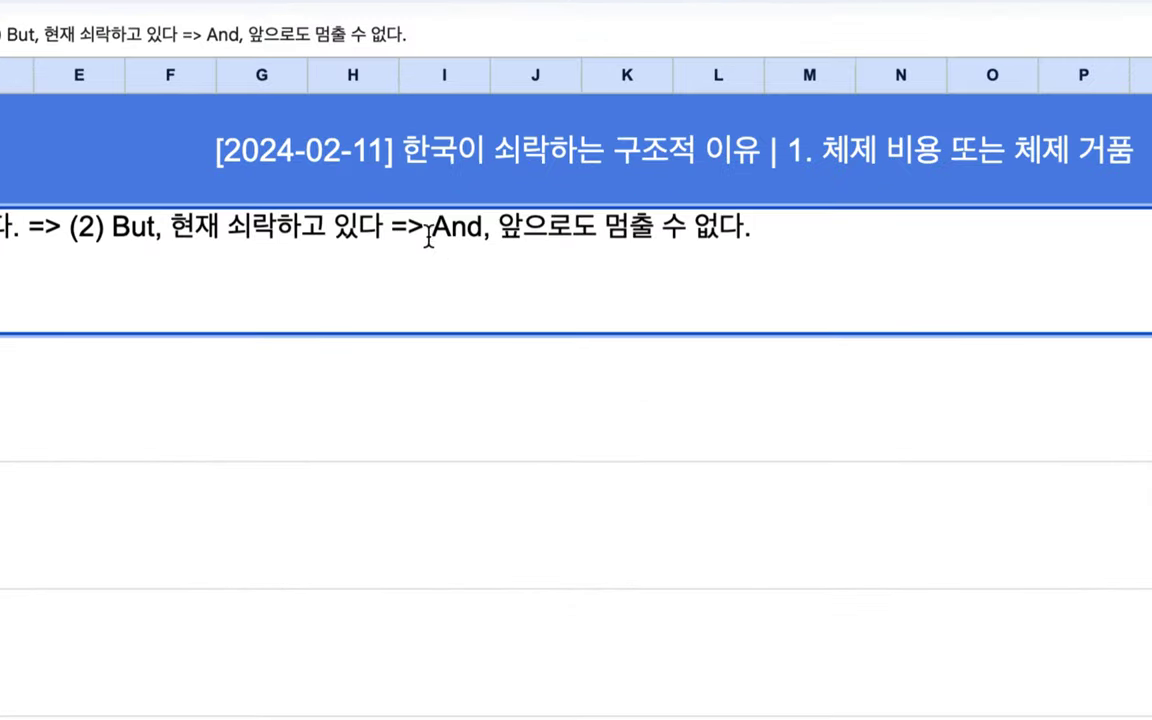
click(428, 230)
text((3))
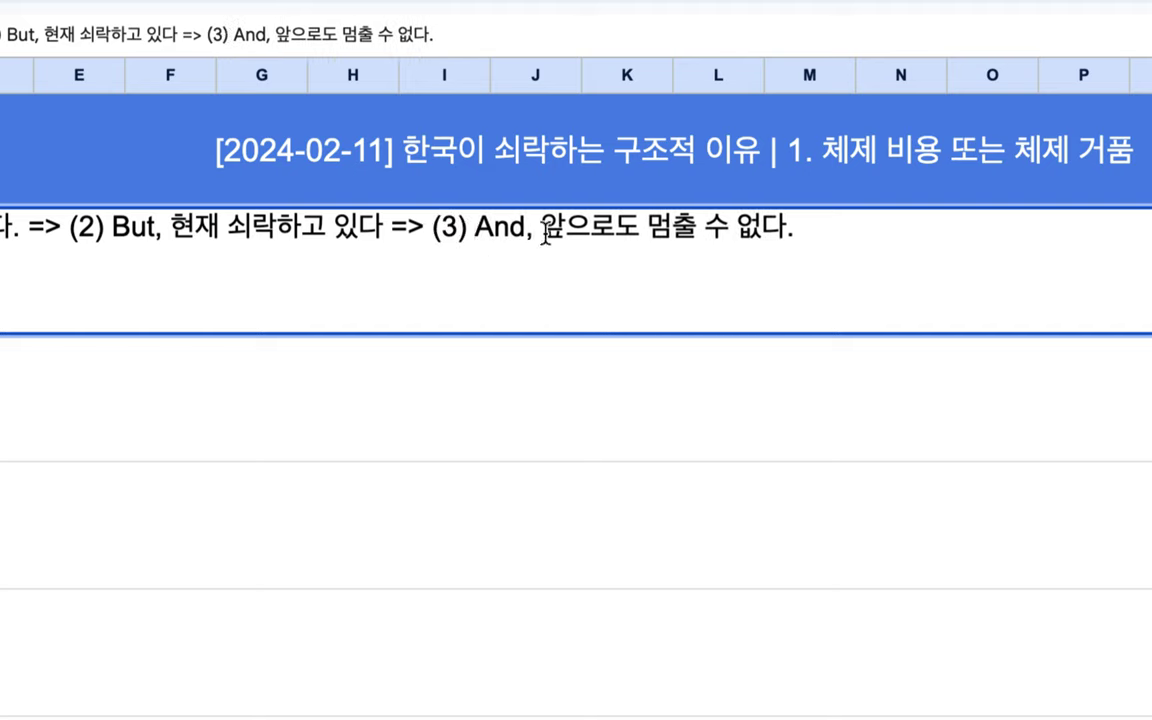
drag(546, 230, 815, 232)
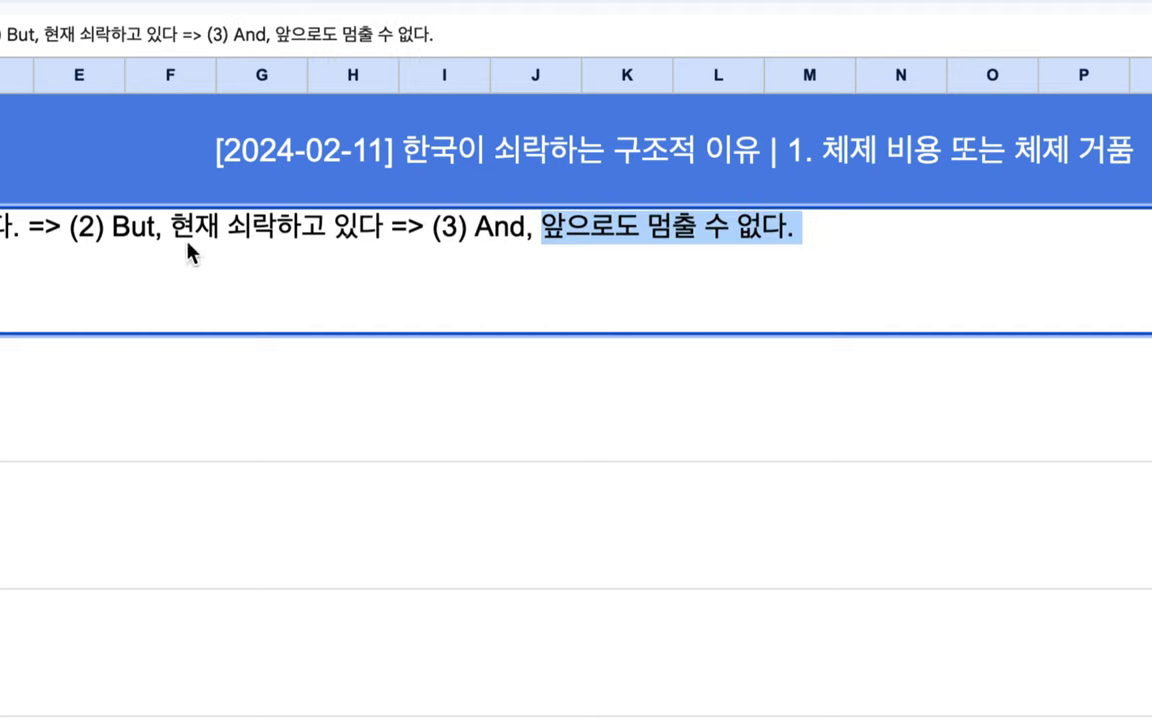
drag(171, 228, 335, 230)
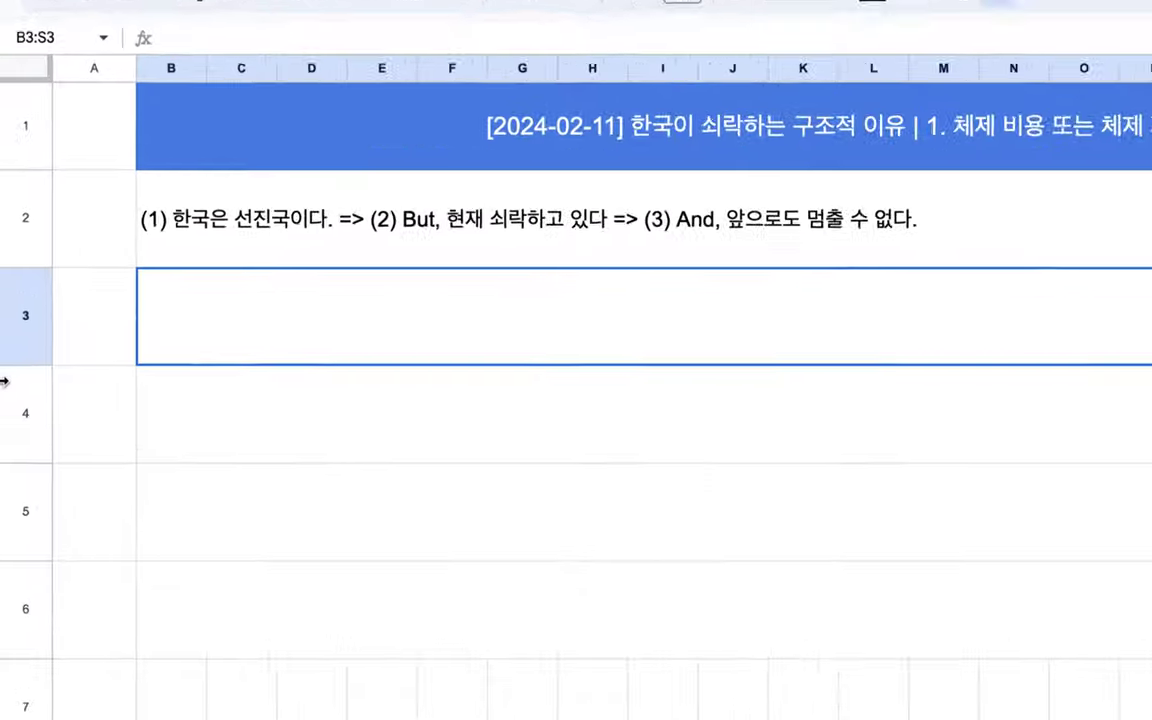
Enter "1. 체제 비용, 2. 엘리트의 증발, 3. 국제 질서의 변화, 4. ...." in the merged row 3 cell
double_click(284, 268)
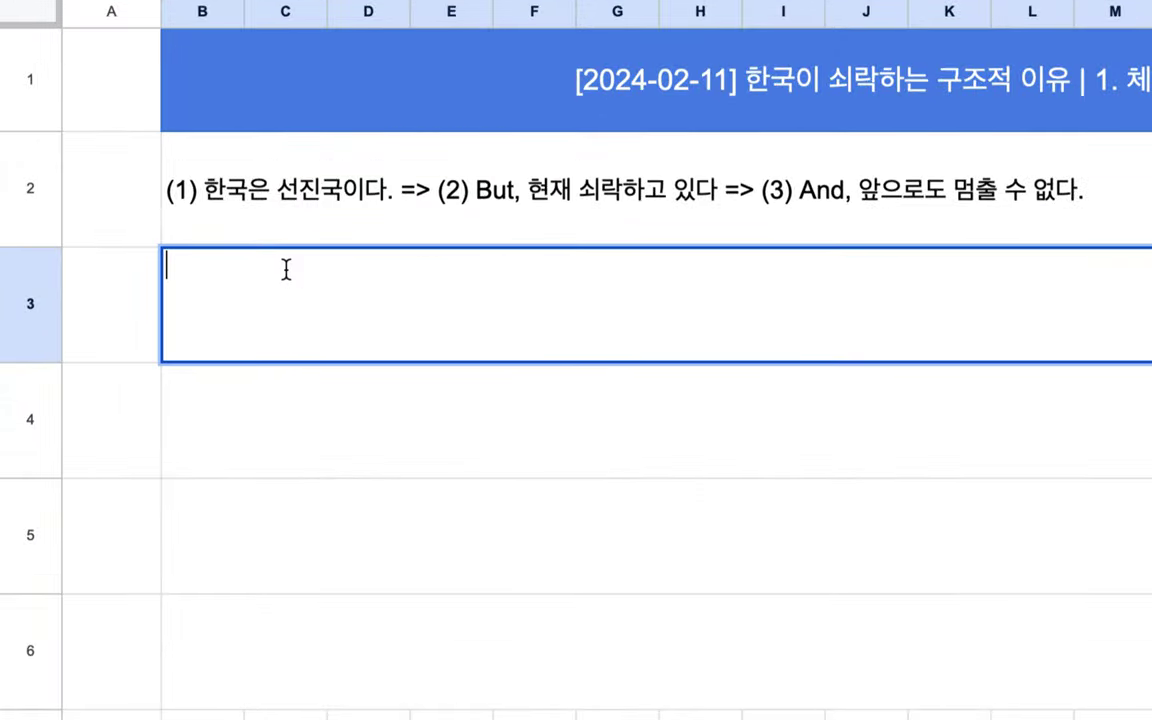
text(1. cpw)
key(BackSpace)
key(BackSpace)
text(체제 비용,)
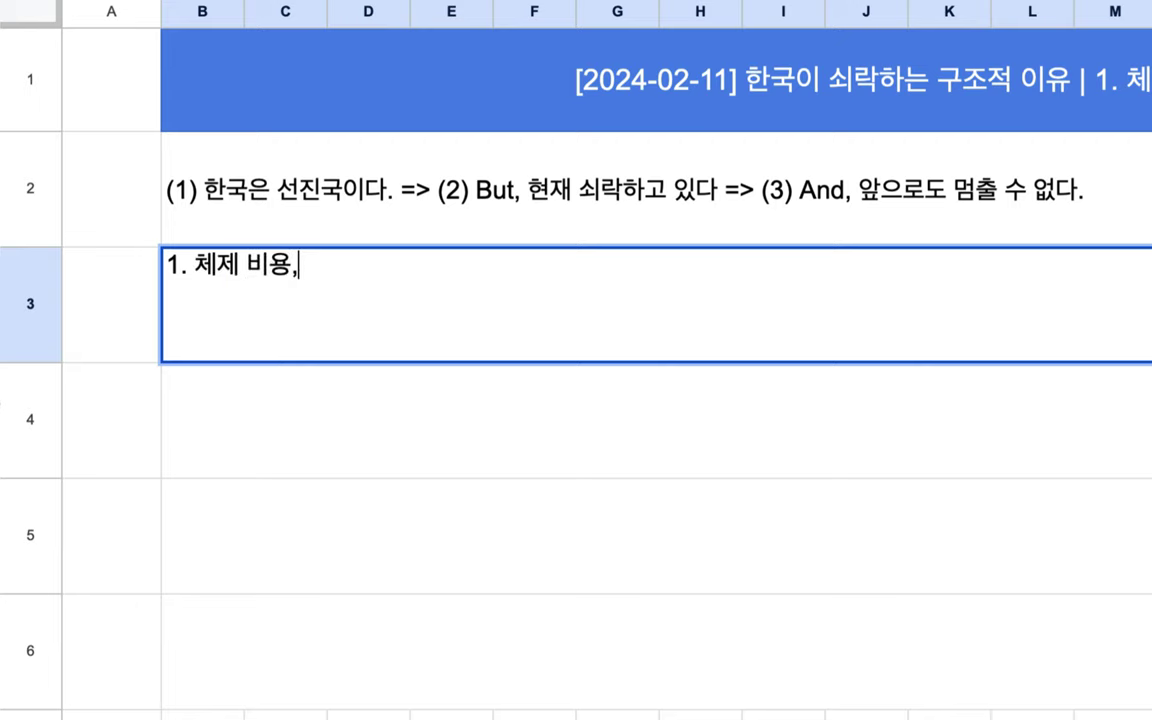
text( 2. 엘리ㄴ)
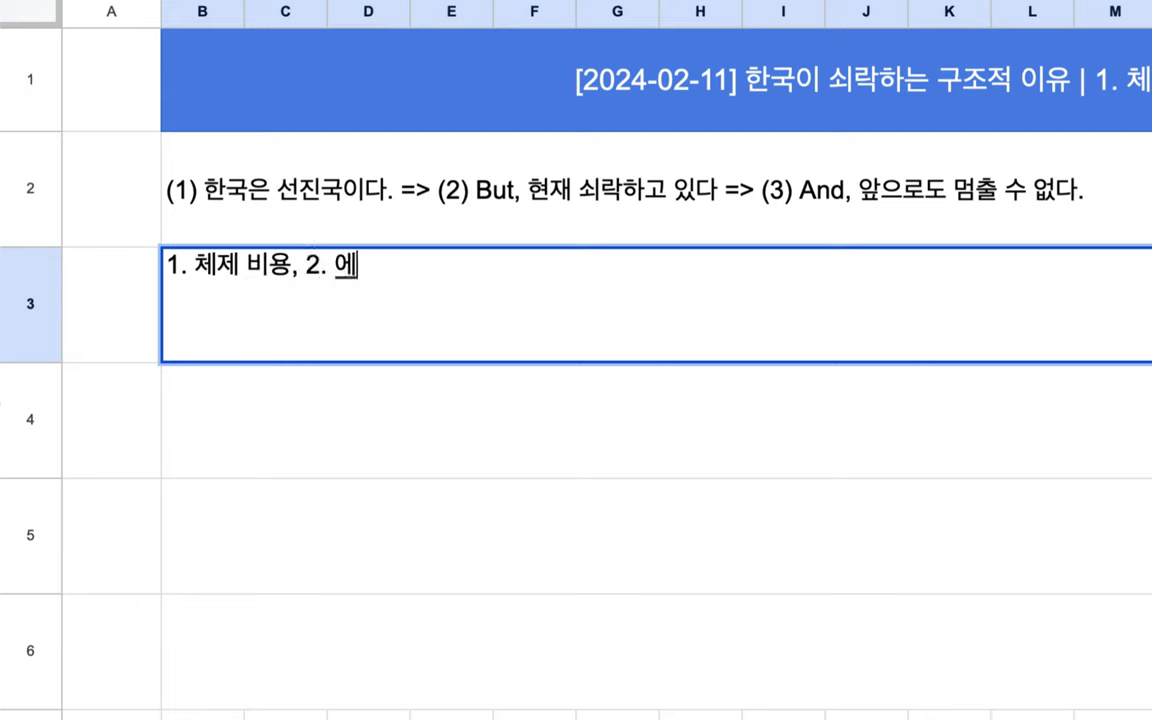
text(트의 증발, )
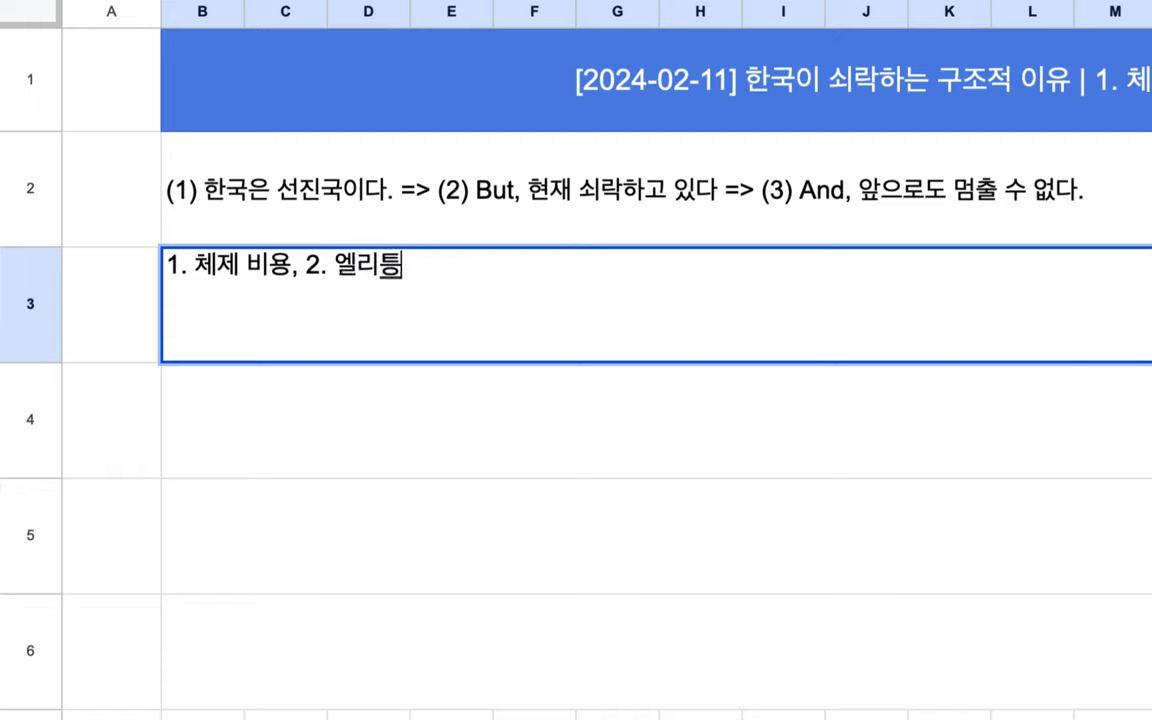
text(3)
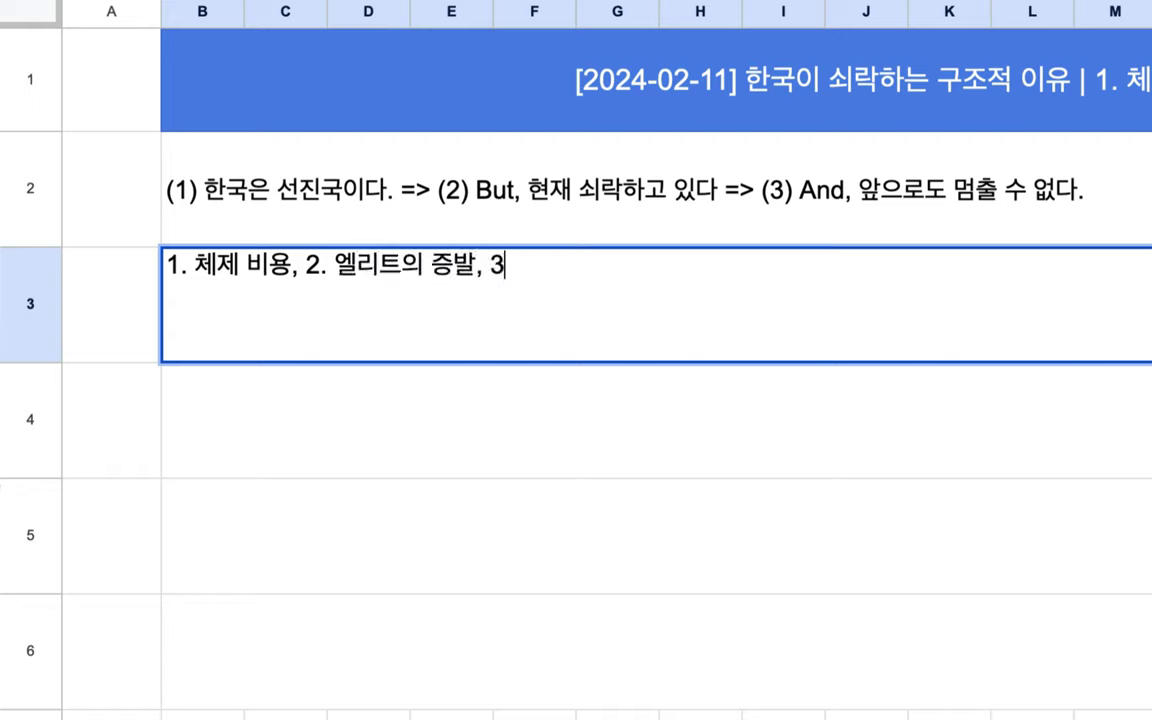
text(. 국제 )
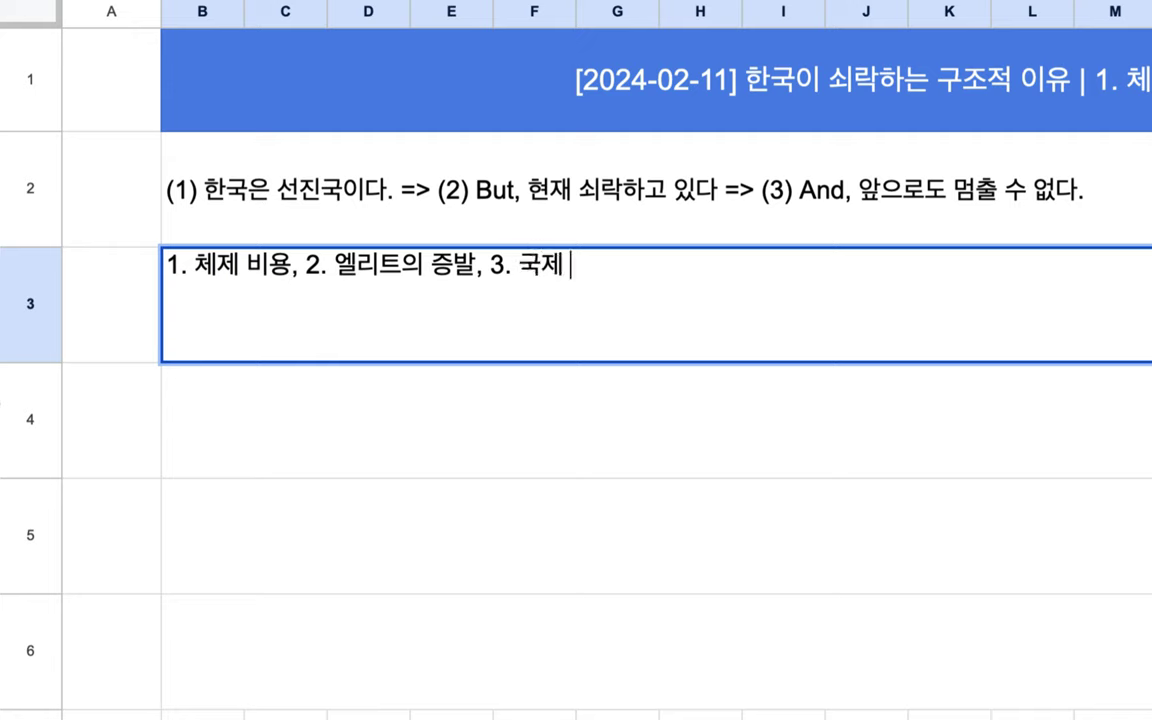
text(질서의 변화, )
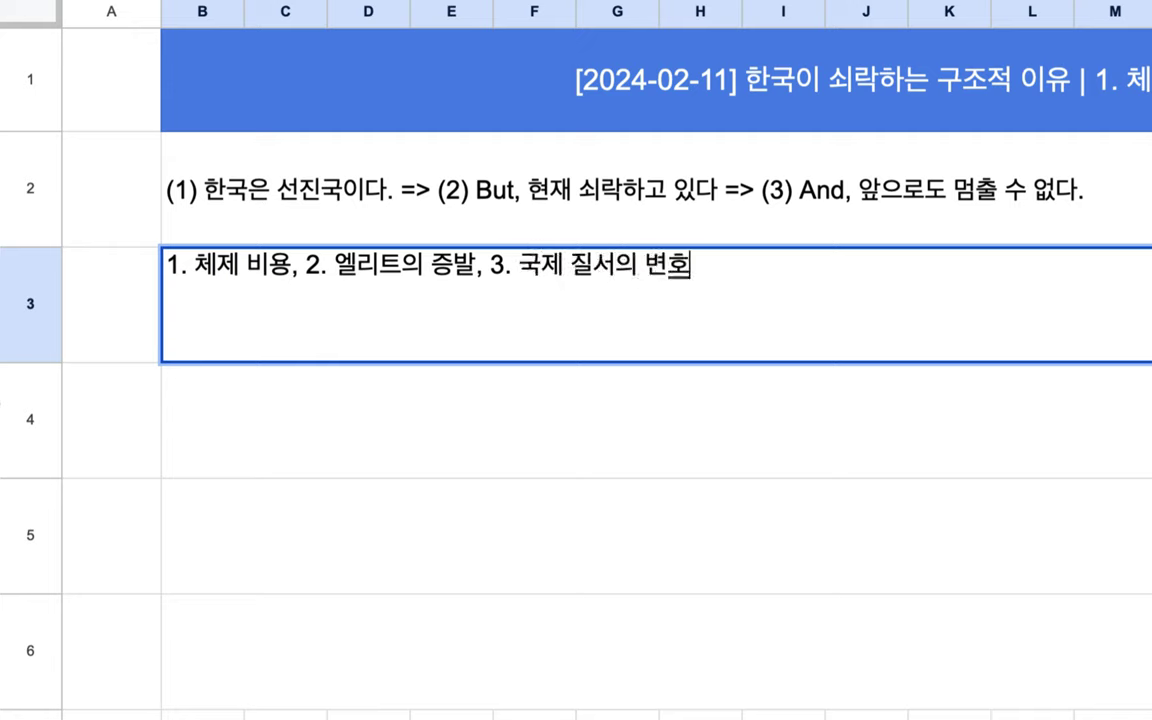
text(4.  ....)
click(349, 427)
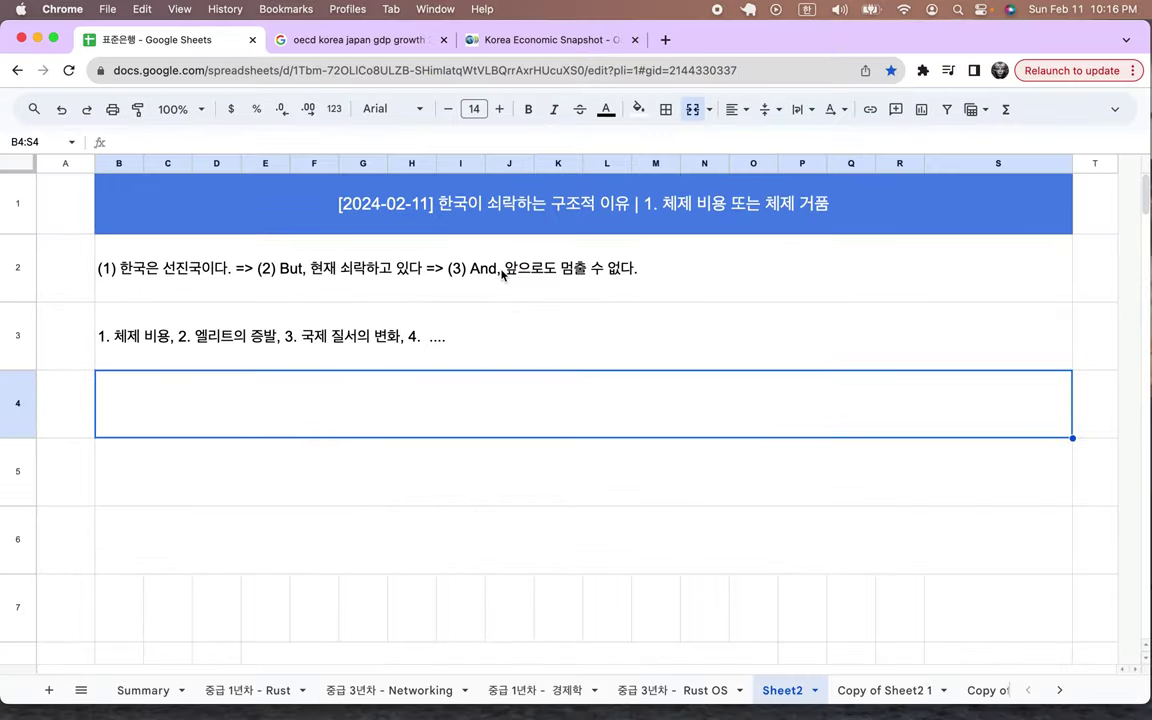
Write the question "시장 경제란?" in the merged row 4 cell
scroll(502, 273, down, 1)
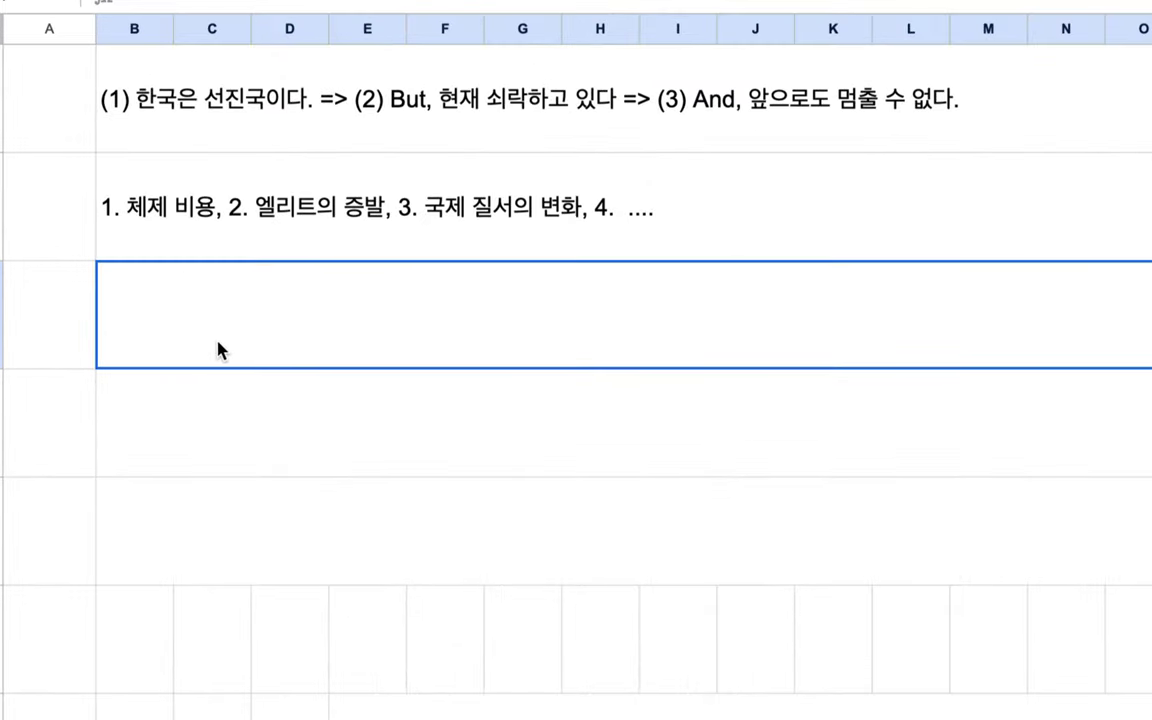
double_click(173, 365)
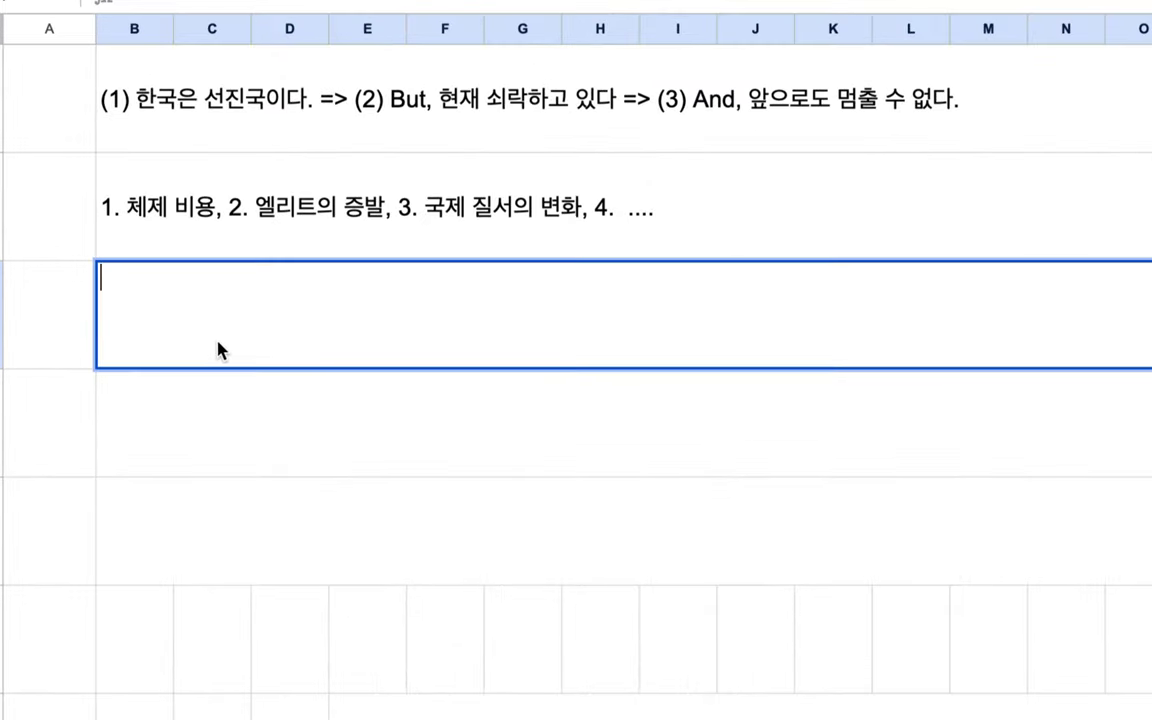
text(싫장 경제라)
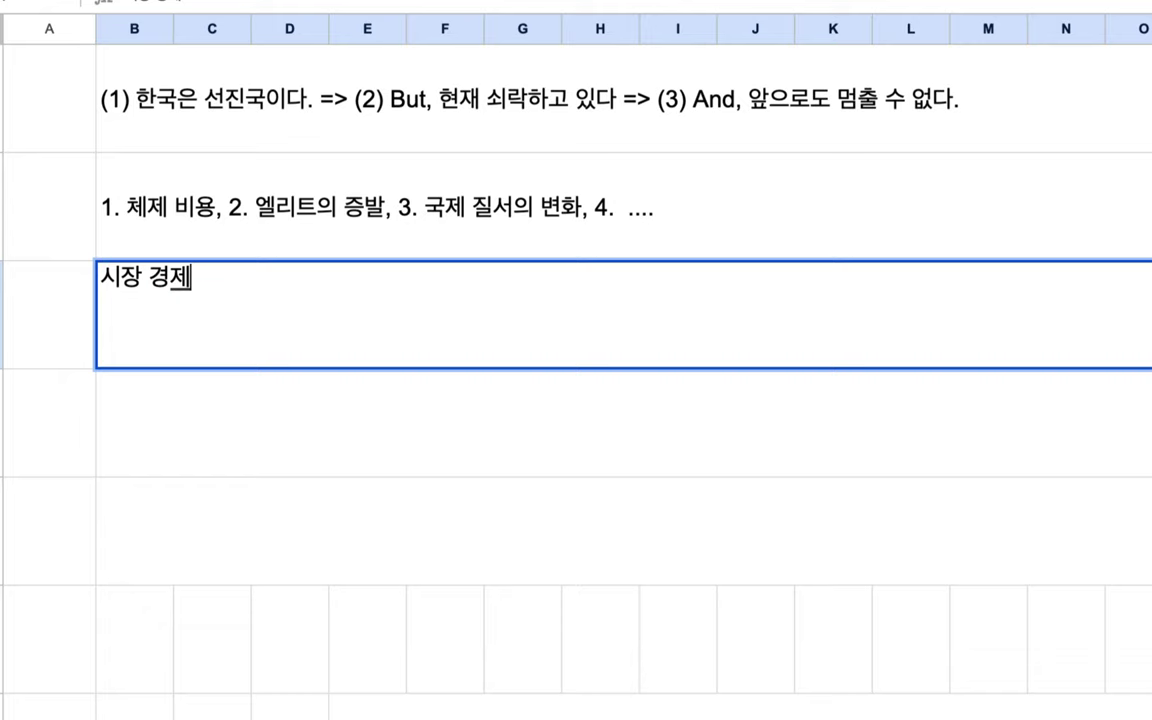
text(ㄴ?)
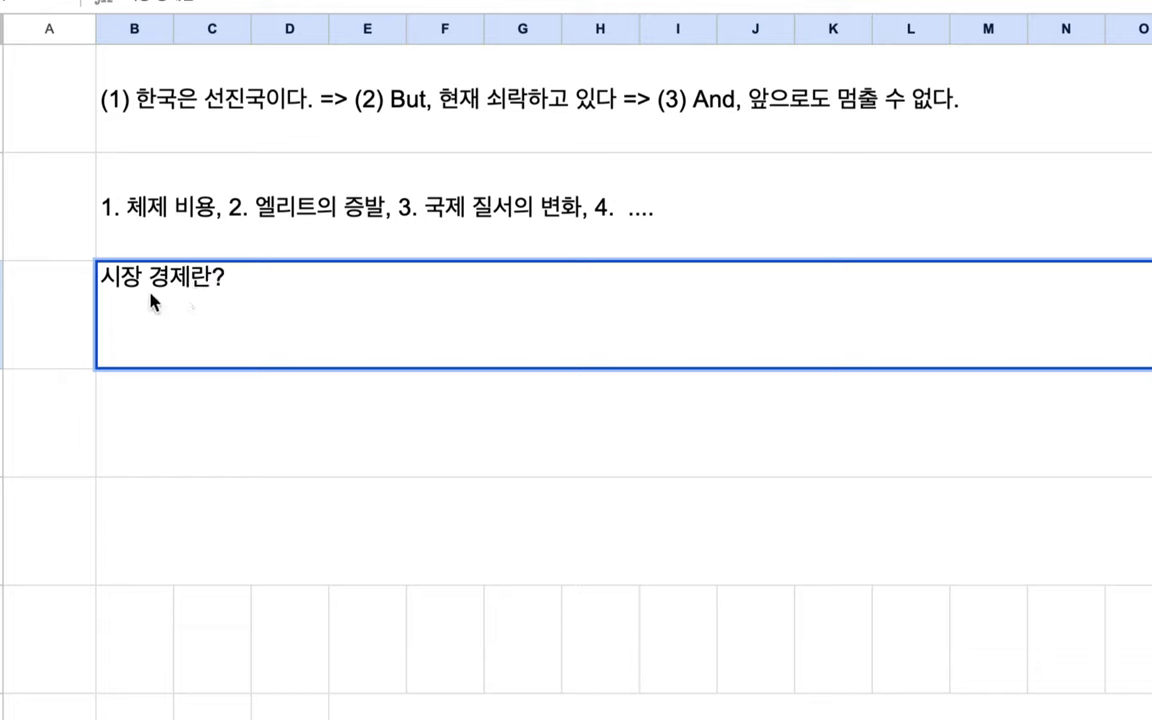
Add "자유" before "시장" in the row 4 question and enclose "자유 시장" in double quotation marks
click(100, 277)
text(ㅈㅏ유)
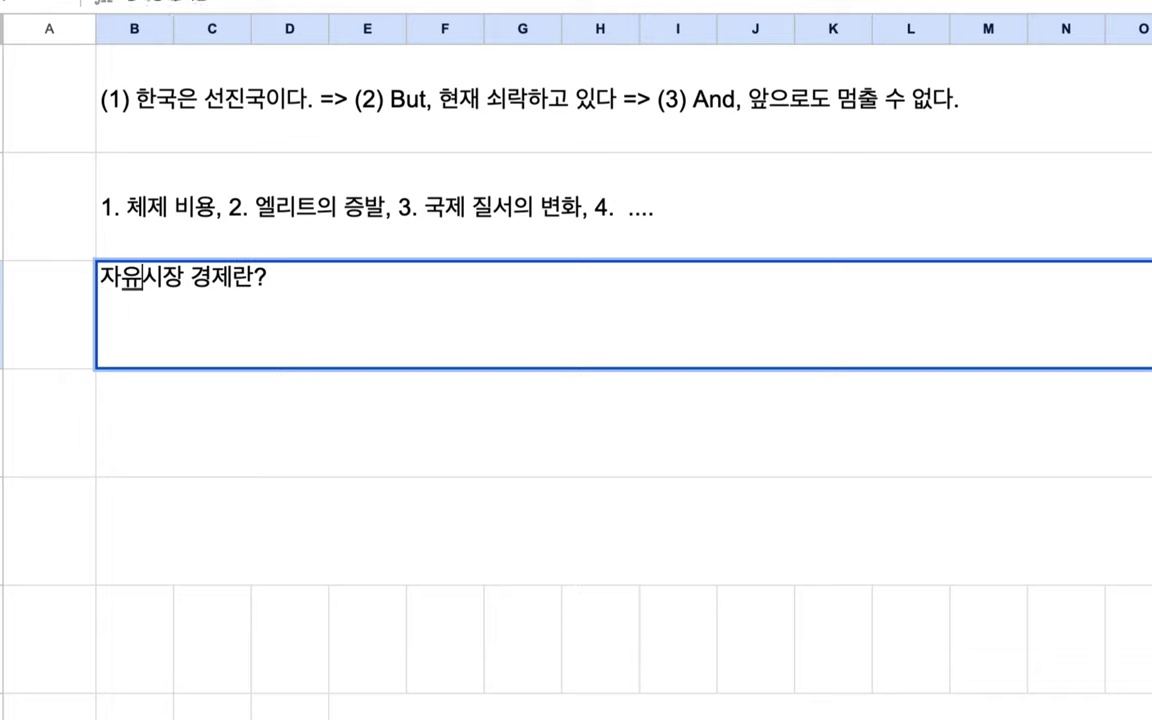
click(100, 277)
text(")
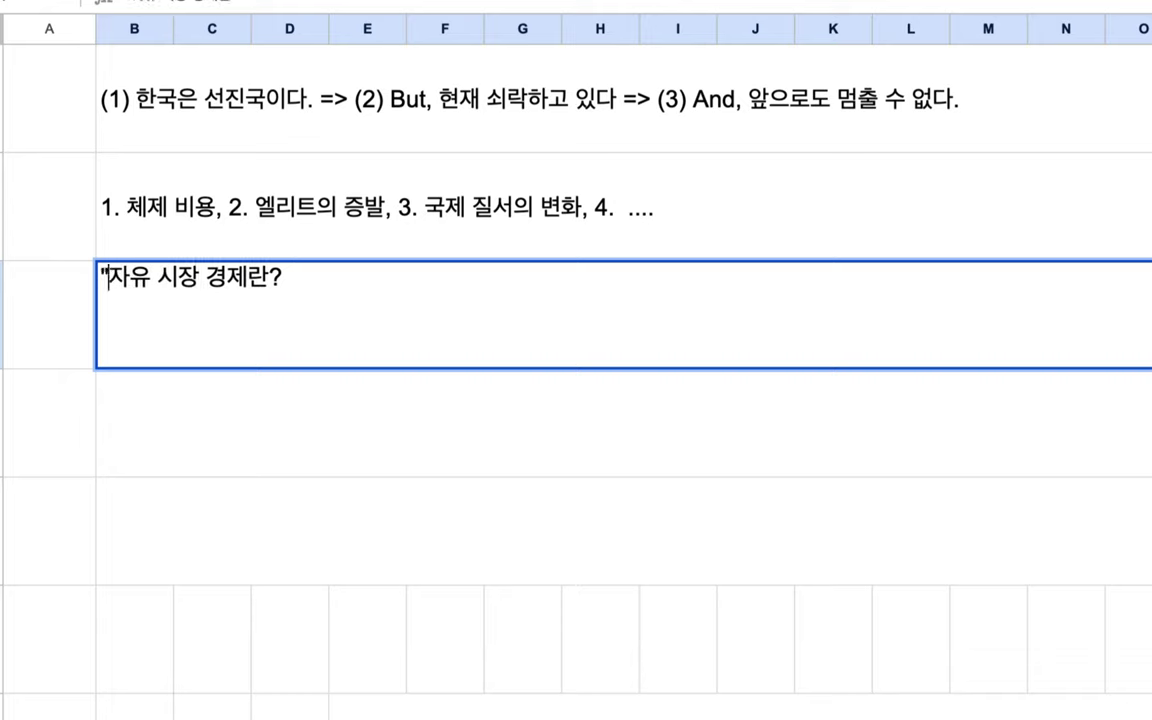
click(197, 280)
text(")
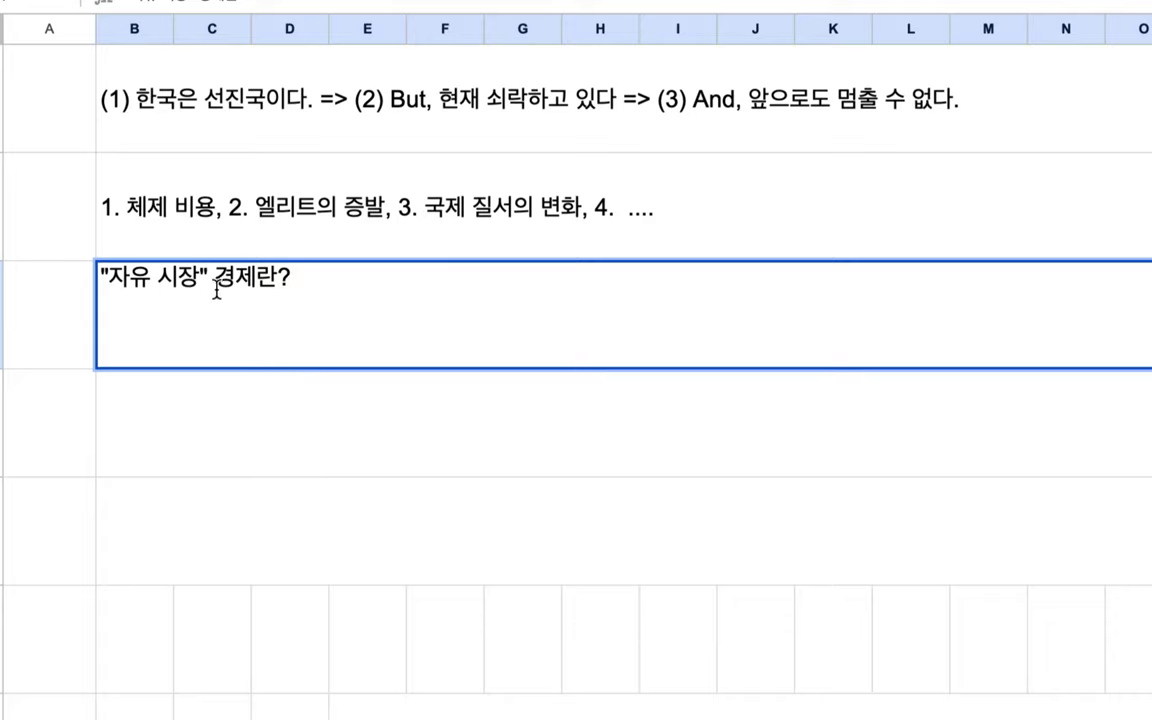
Write "상품(= 가치) => 소비 => 새로운 상품(= 가치)" in the merged row 5 cell and highlight its first term
click(230, 420)
text(상품)
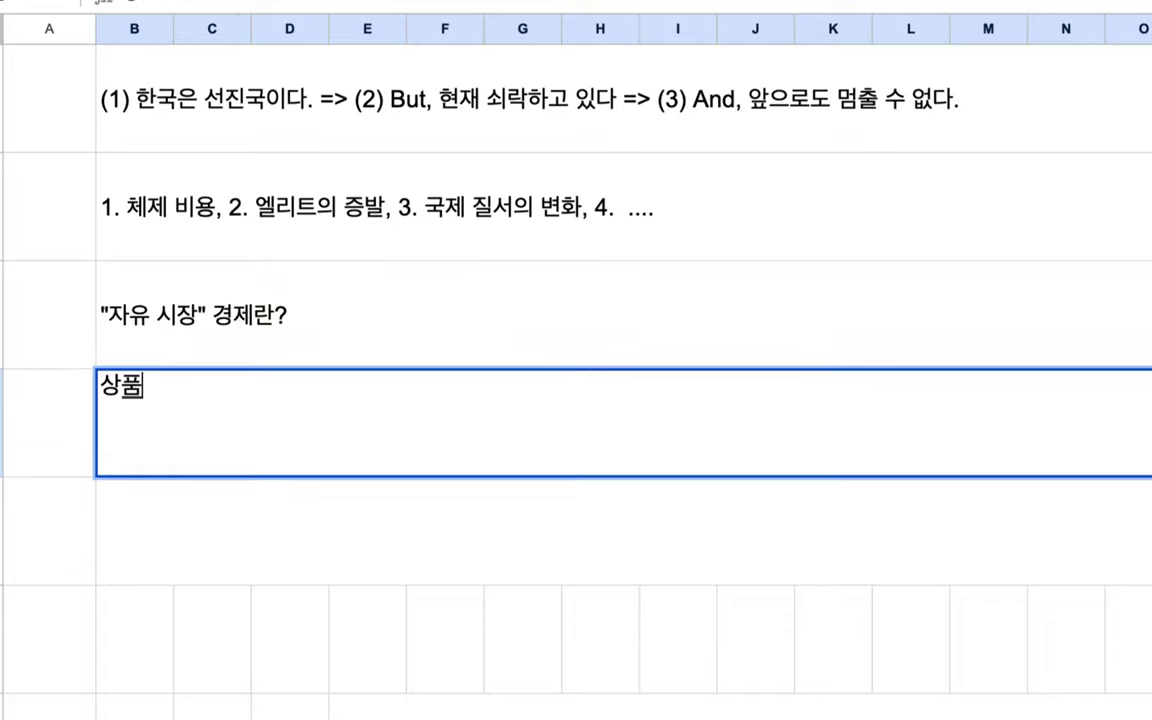
text((= 가치)
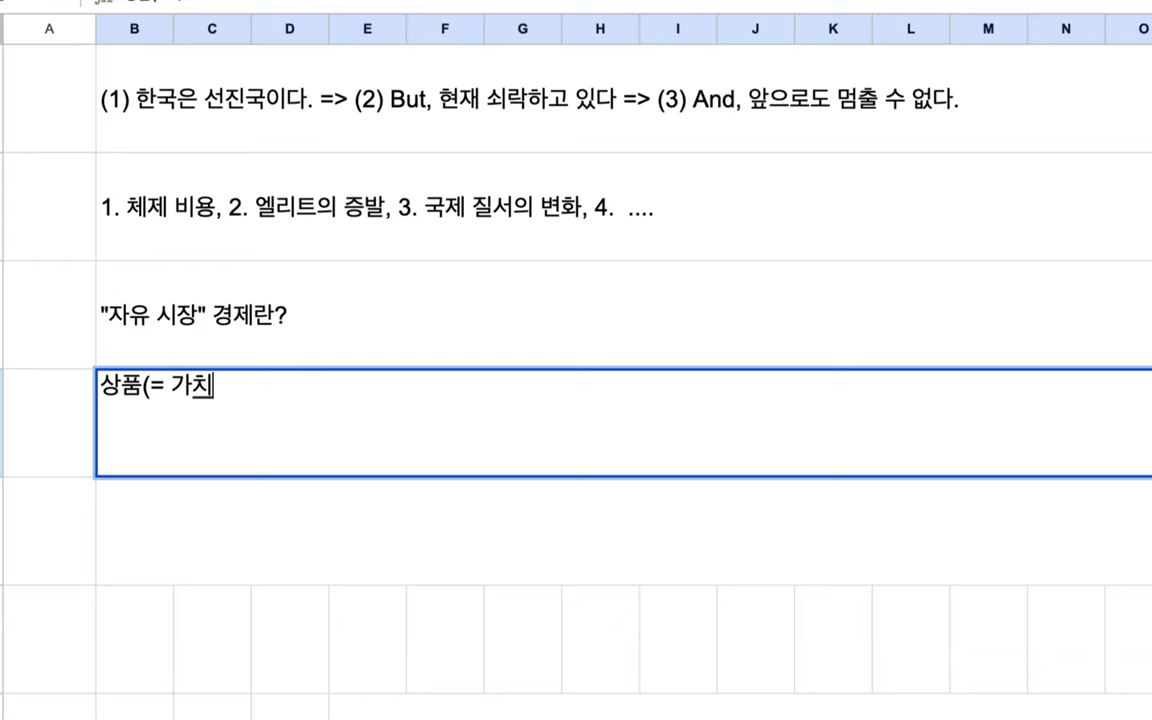
text() => 소비 =>)
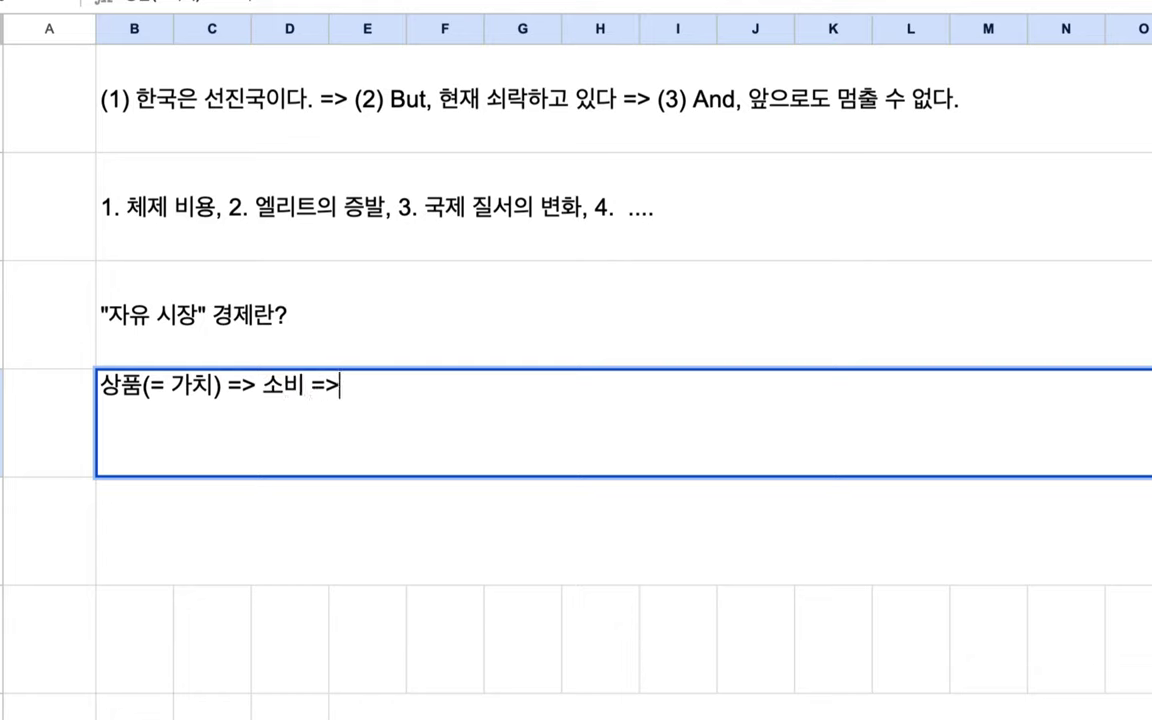
text( 새로운 상ㅍ)
text(ㅜㅁ()
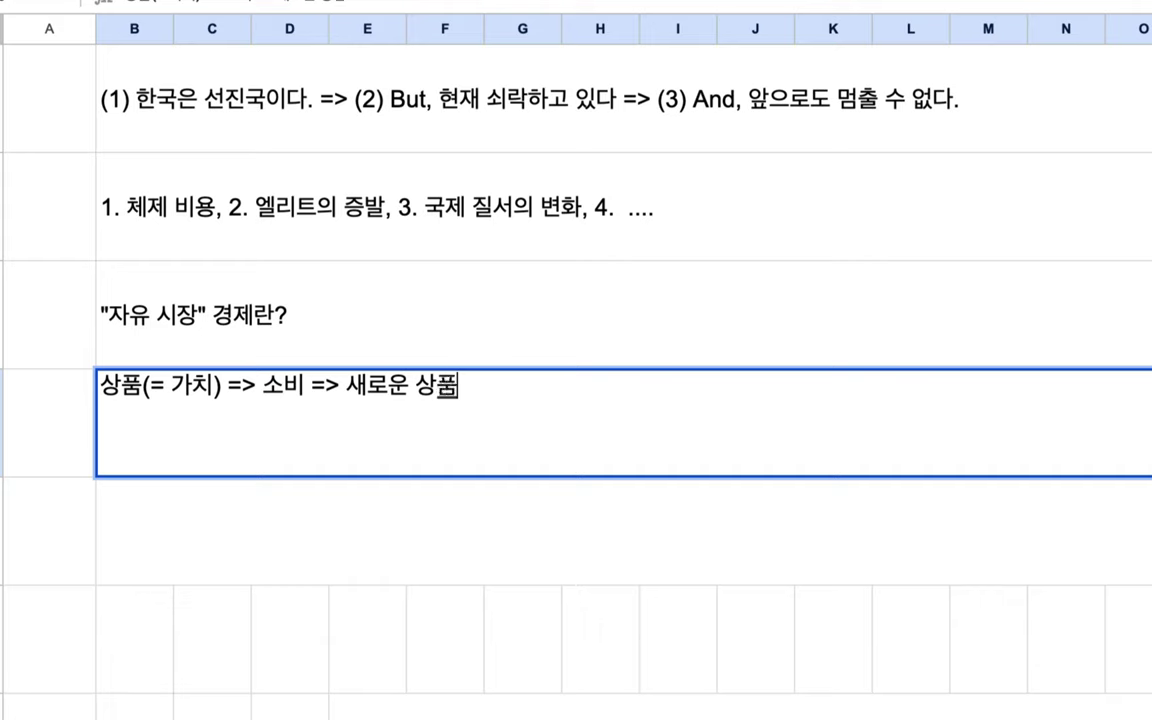
text(= 가치))
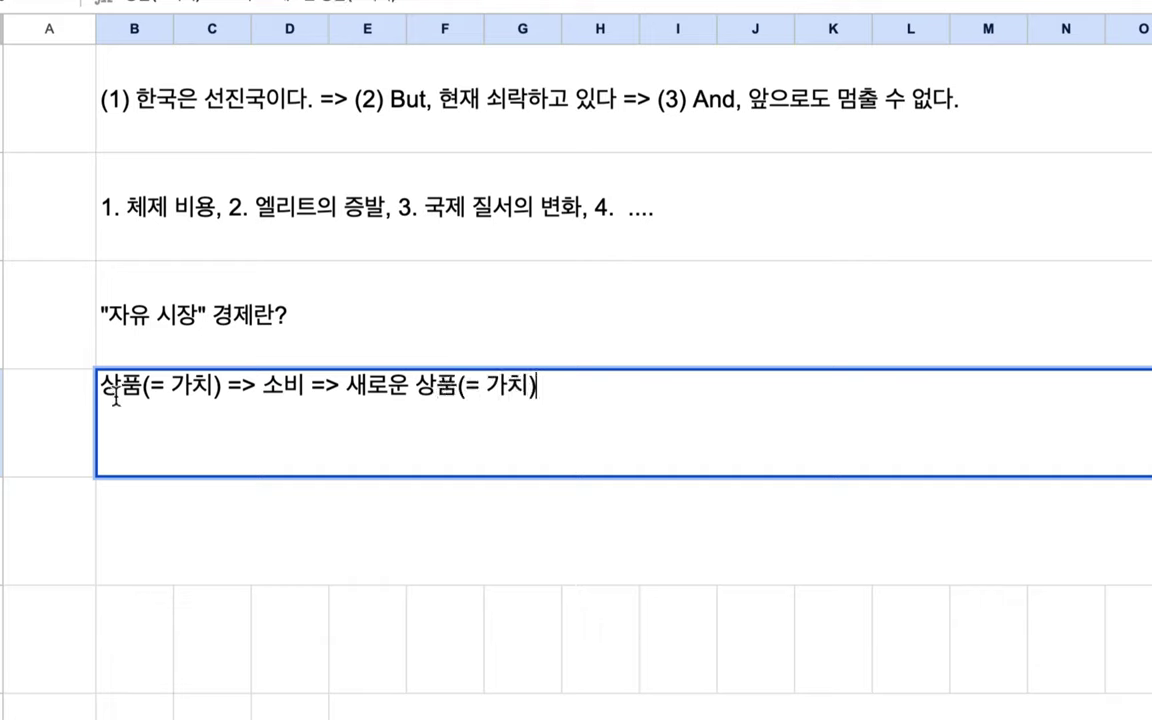
drag(116, 388, 227, 382)
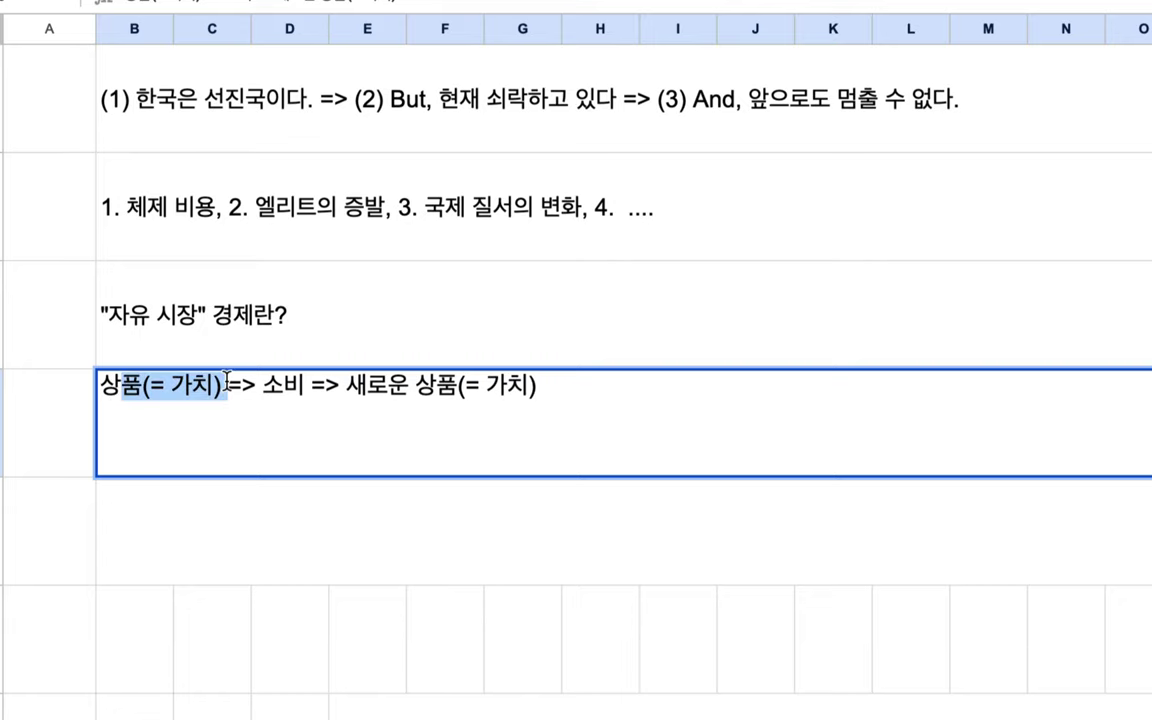
click(264, 385)
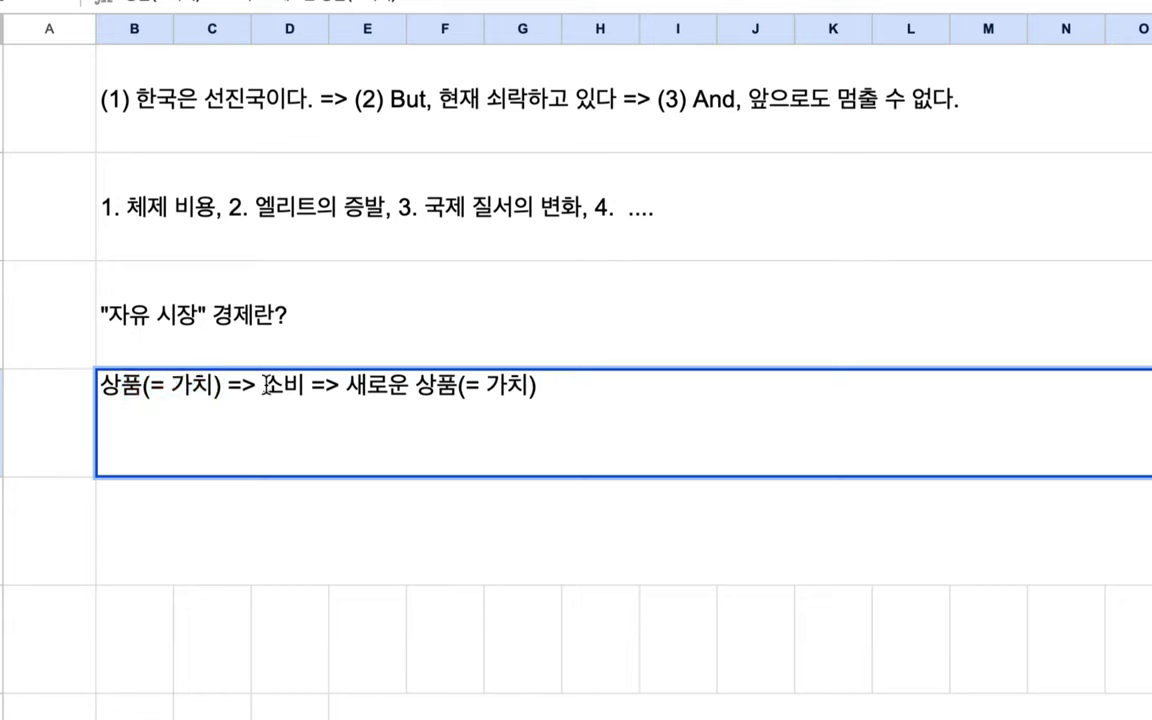
Expand the first term of the row 5 text to "사람이 상품(= 가치)을 생산"
click(101, 386)
text(사람이)
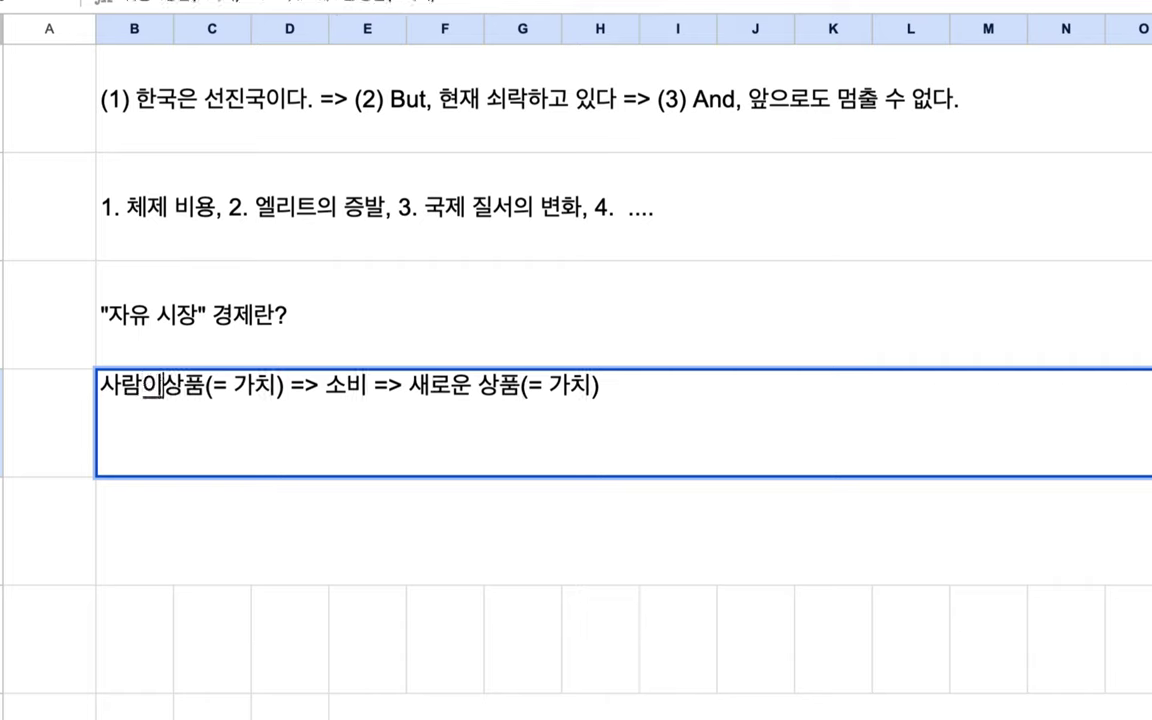
click(286, 386)
text(을 생새)
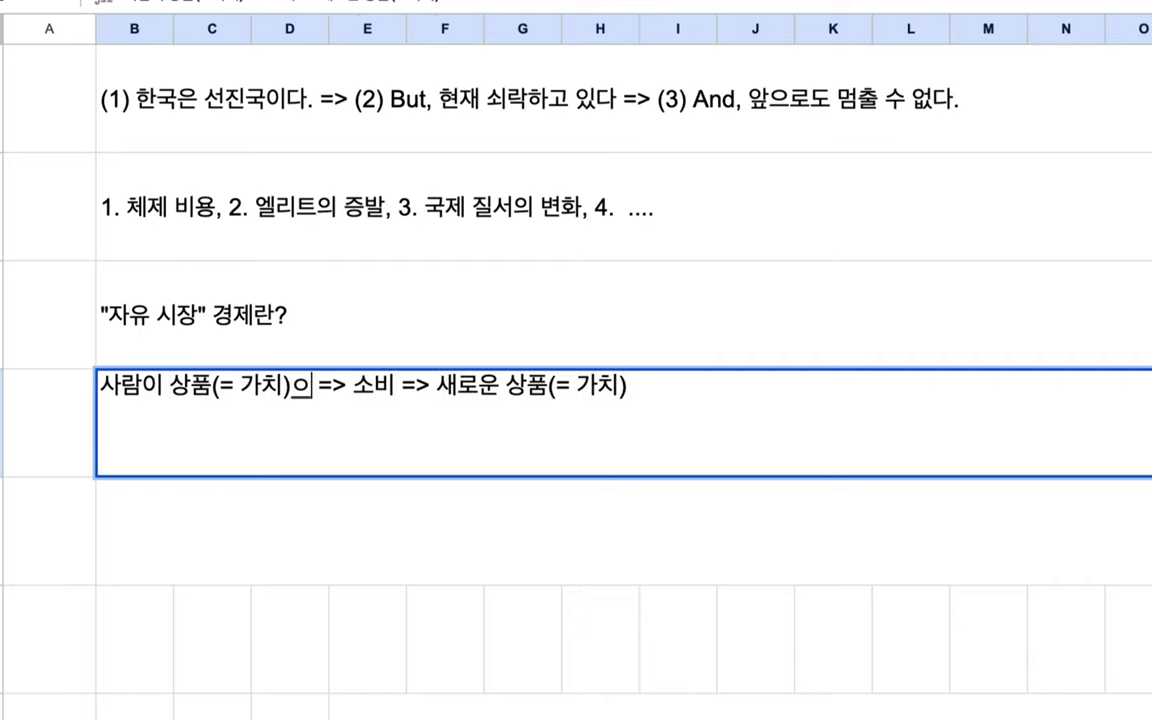
key(BackSpace)
text(산)
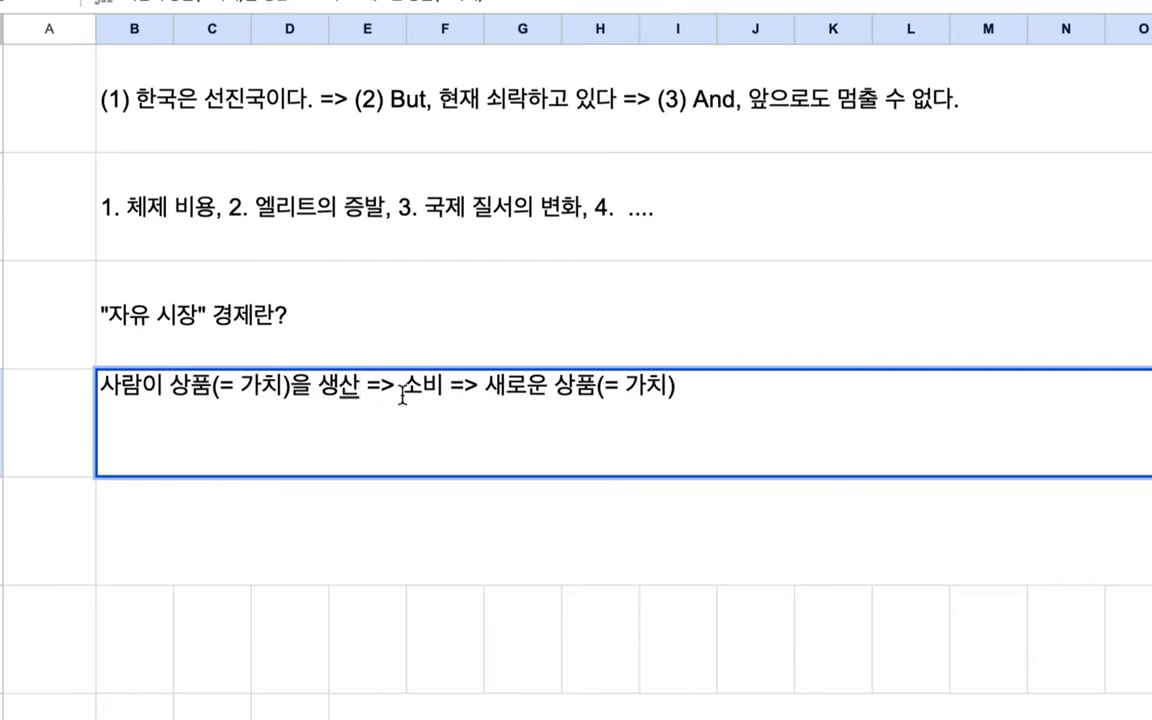
Insert "사람이" before "소비" in the row 5 text
click(400, 388)
text(새)
key(BackSpace)
text(사람이)
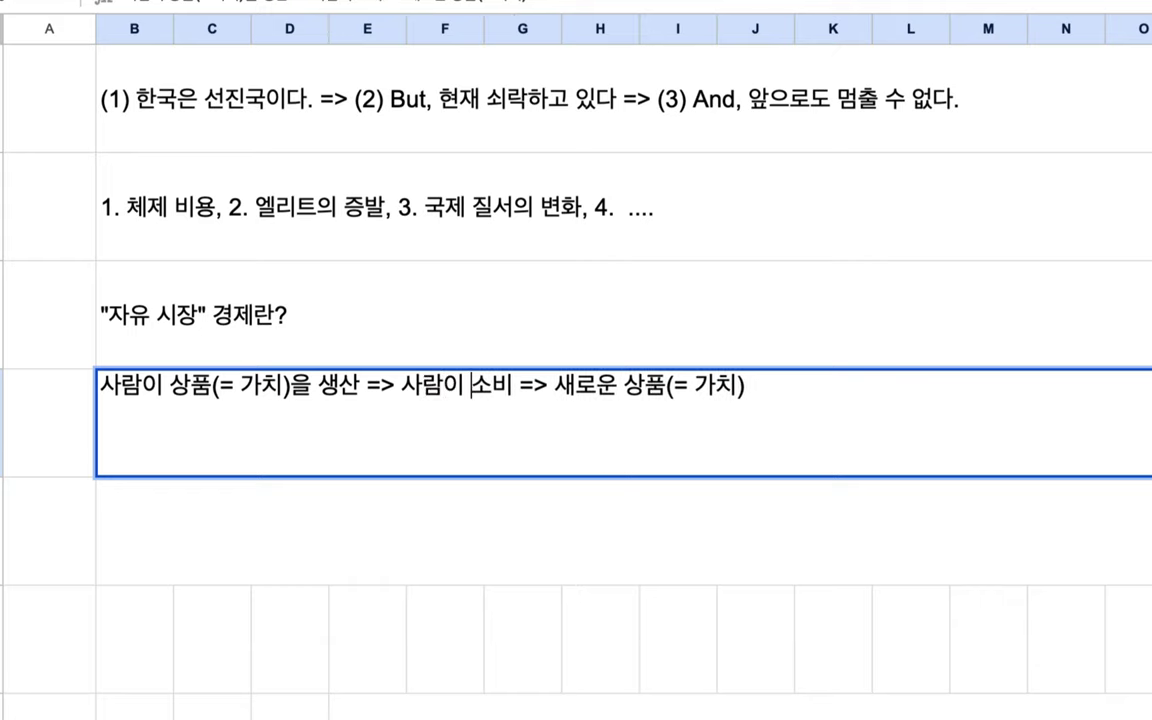